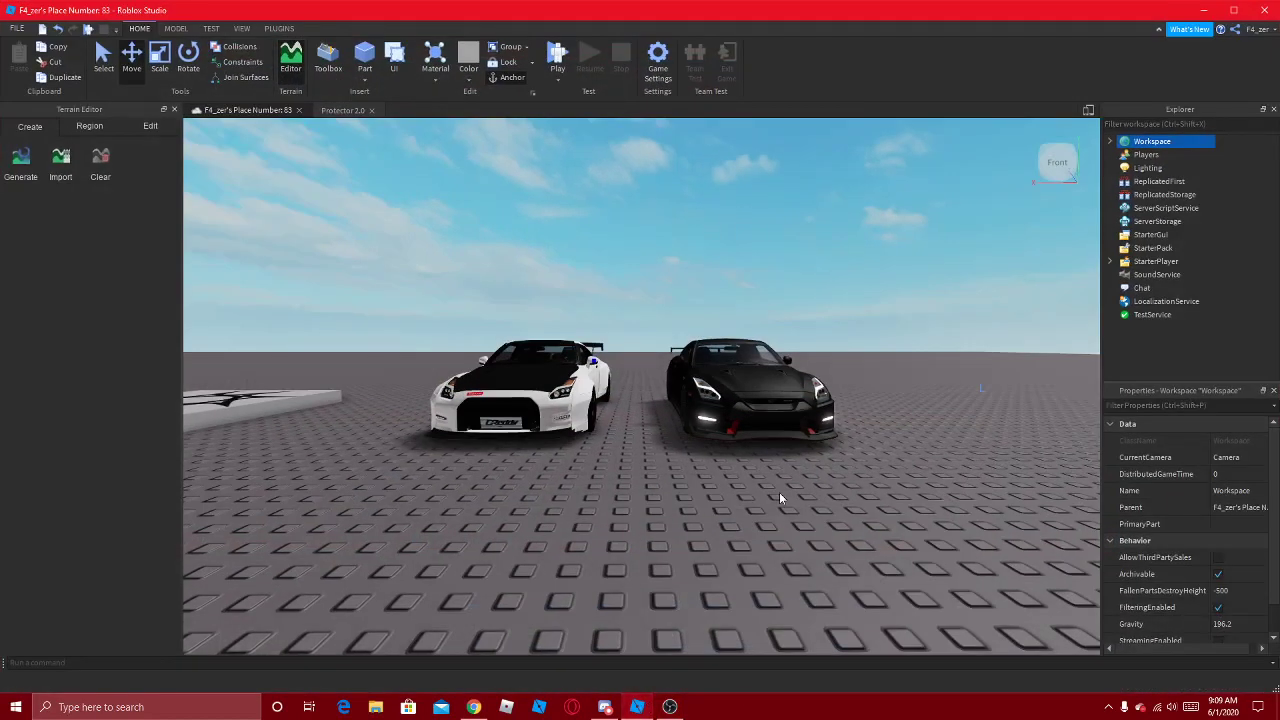
Maximise Studio to full screen and orbit the camera around both GTRs
{"action": "left_click", "coordinate": [768, 486]}
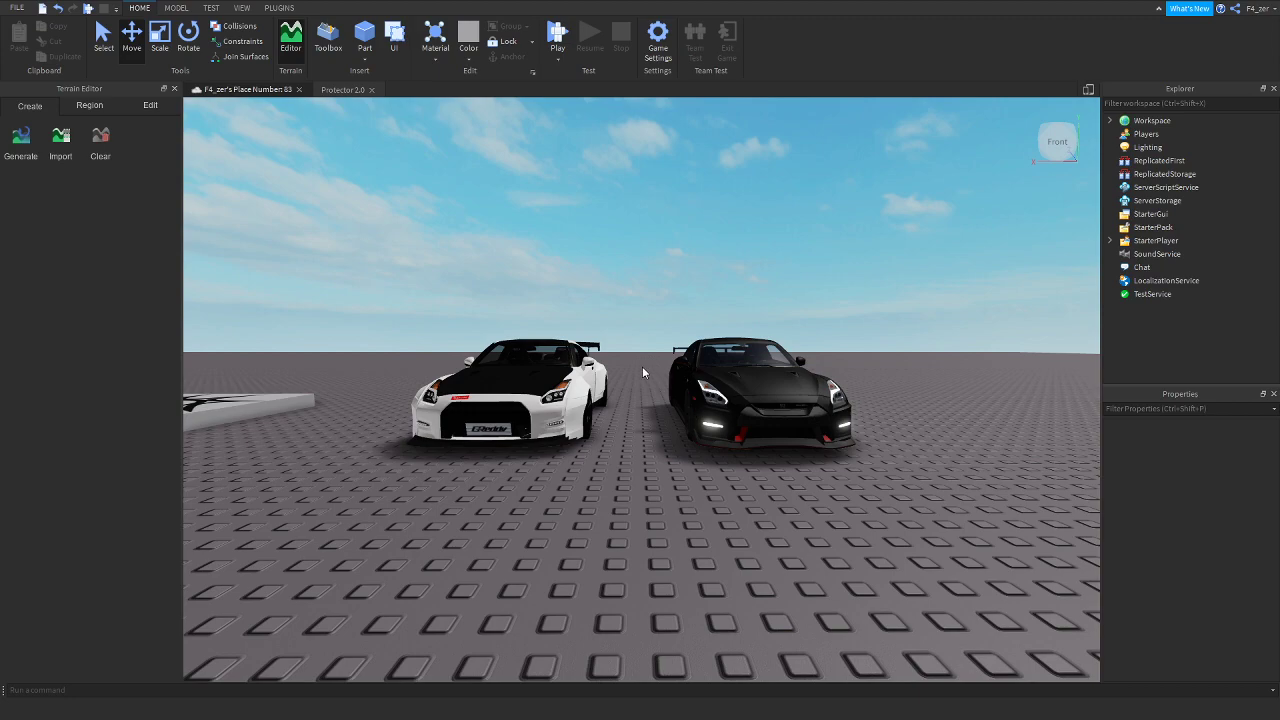
{"action": "right_click_drag", "start_coordinate": [642, 366], "coordinate": [628, 365]}
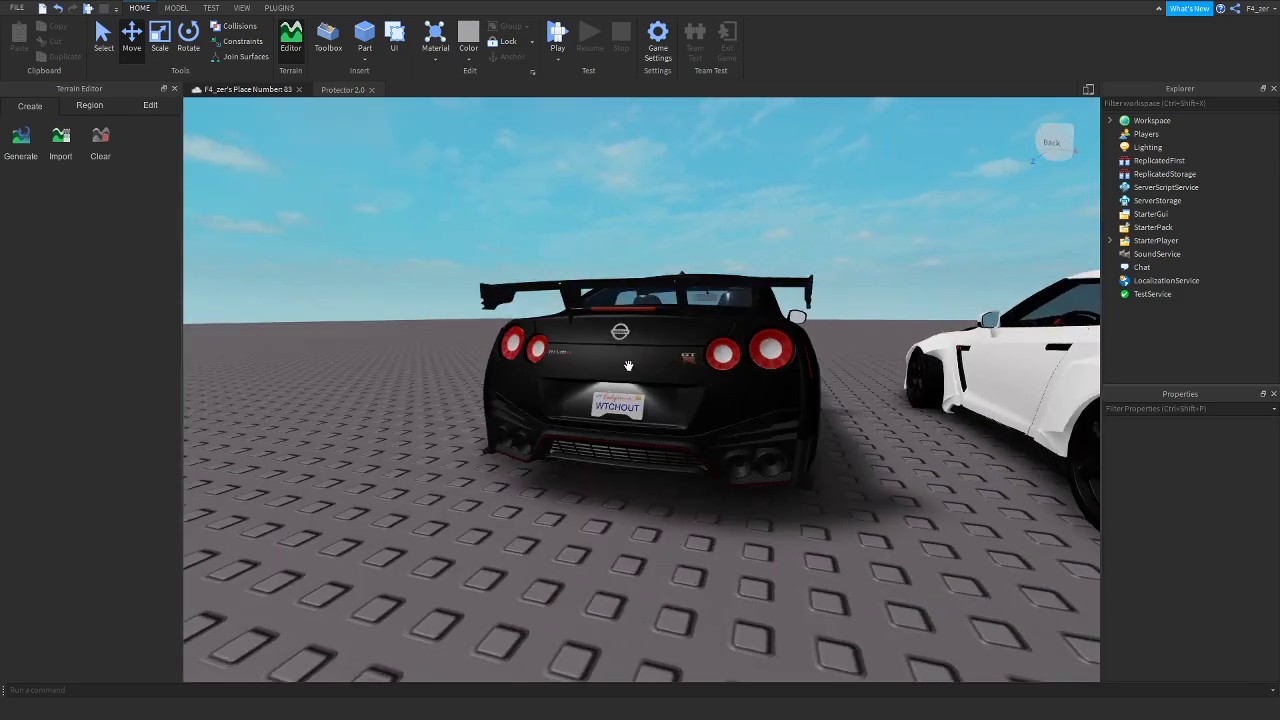
{"action": "mouse_move", "coordinate": [705, 355]}
{"action": "right_mouse_down"}
{"action": "mouse_move", "coordinate": [752, 386]}
{"action": "mouse_move", "coordinate": [890, 387]}
{"action": "right_mouse_up"}
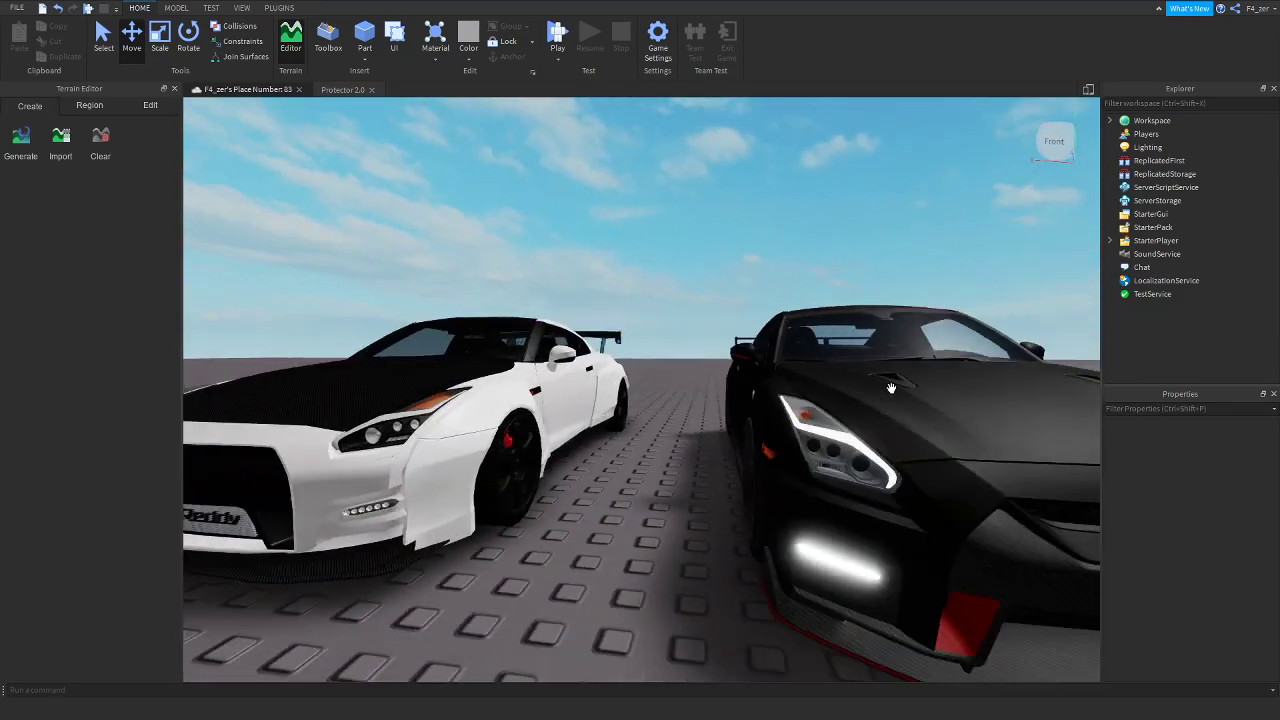
{"action": "scroll", "coordinate": [890, 387], "scroll_direction": "down", "scroll_amount": 5}
{"action": "right_click_drag", "start_coordinate": [763, 337], "coordinate": [700, 330]}
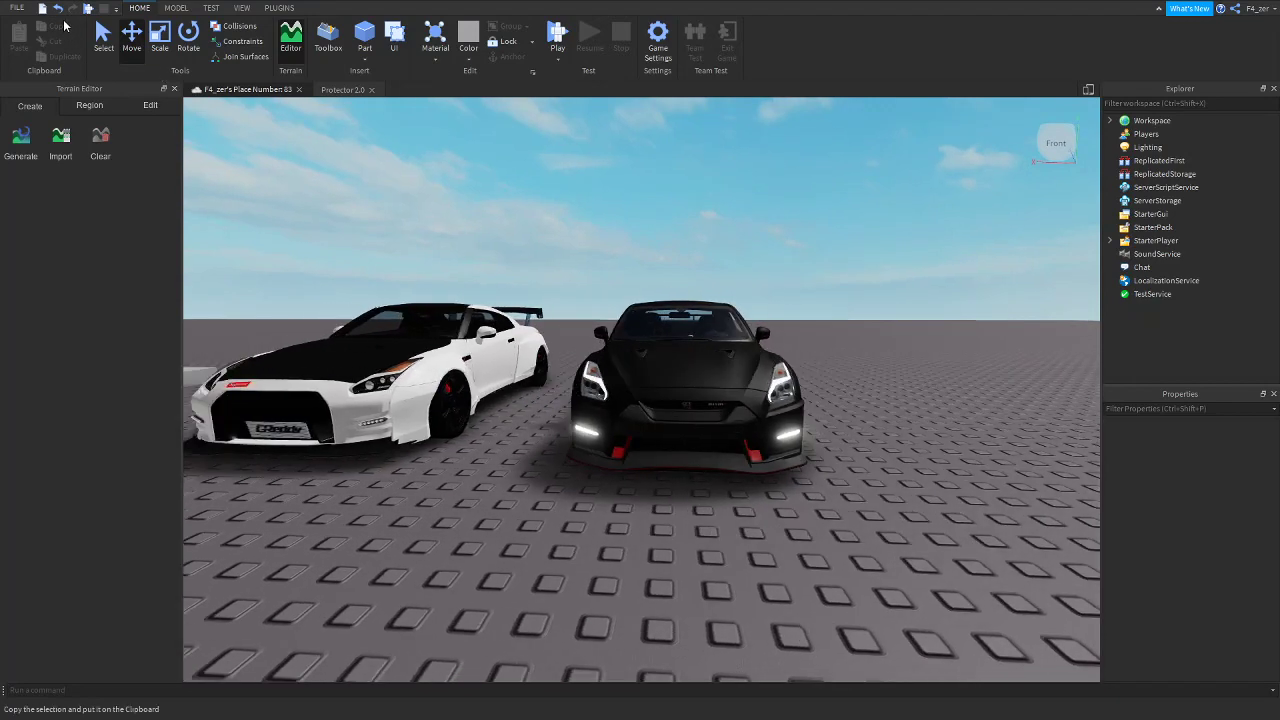
Run a play test of the place, moving the view in on the black GTR
{"action": "left_click", "coordinate": [87, 10]}
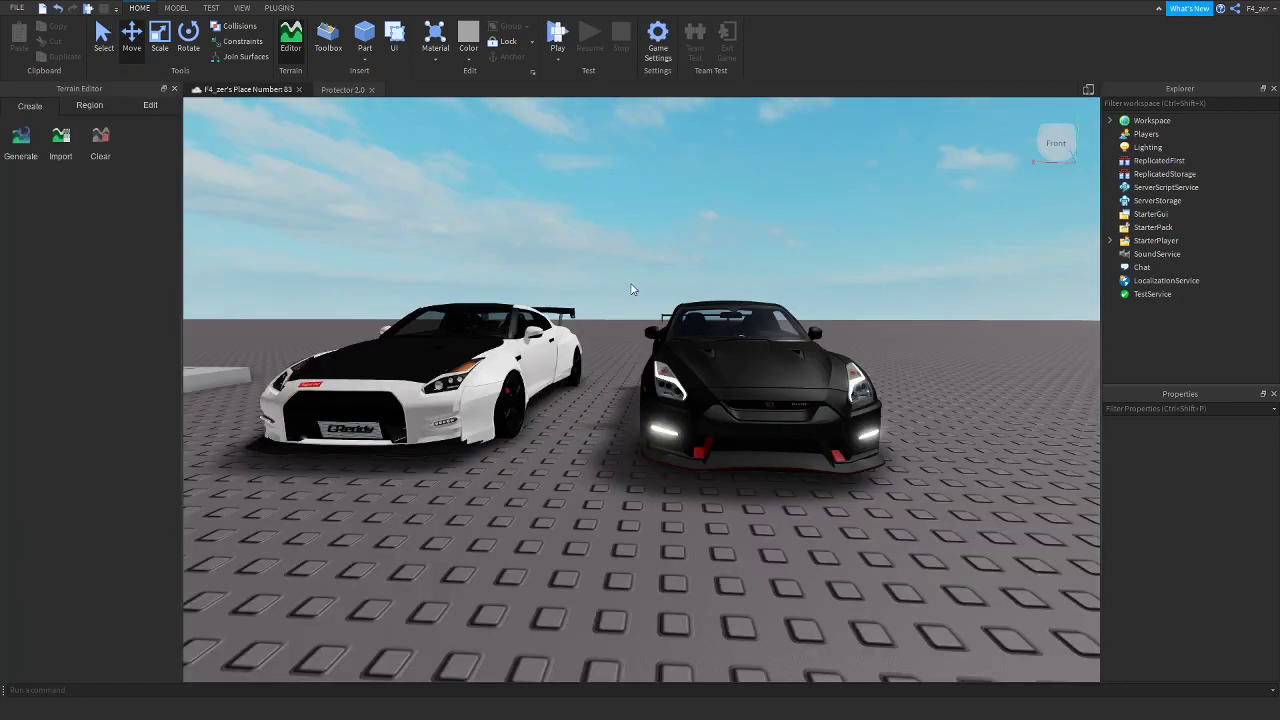
{"action": "key", "text": "d"}
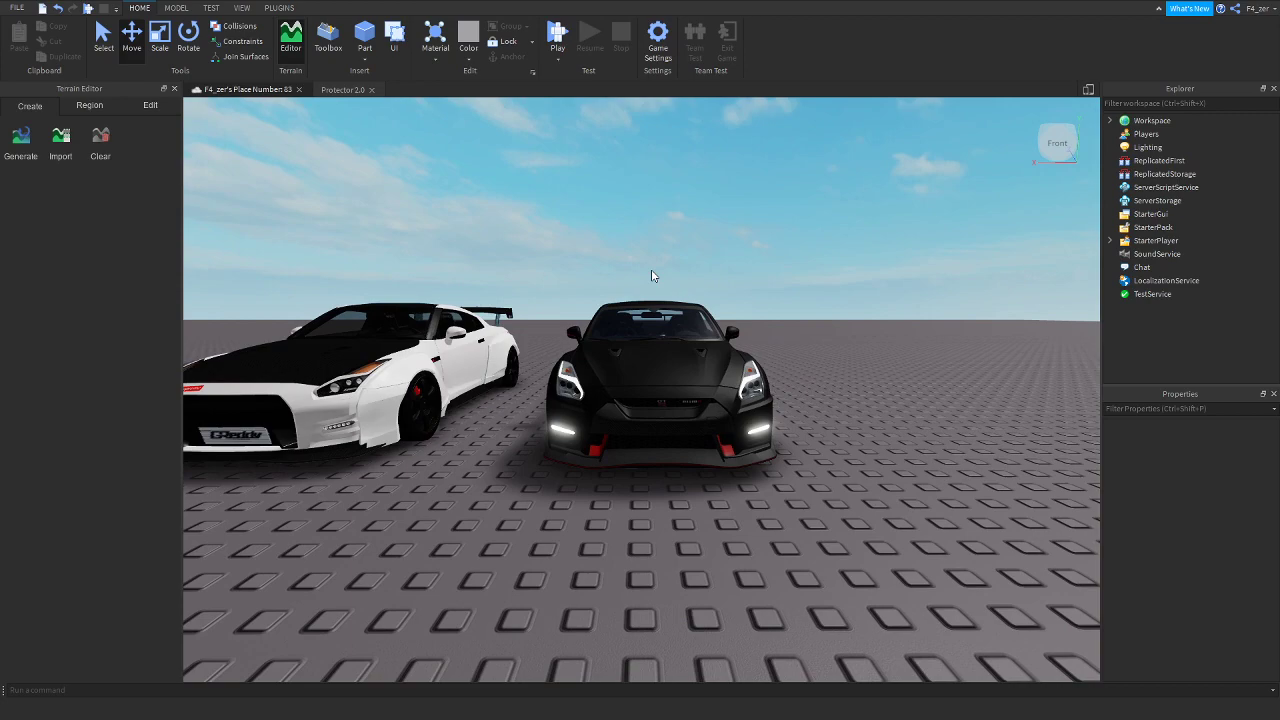
{"action": "scroll", "coordinate": [651, 276], "scroll_direction": "up", "scroll_amount": 3}
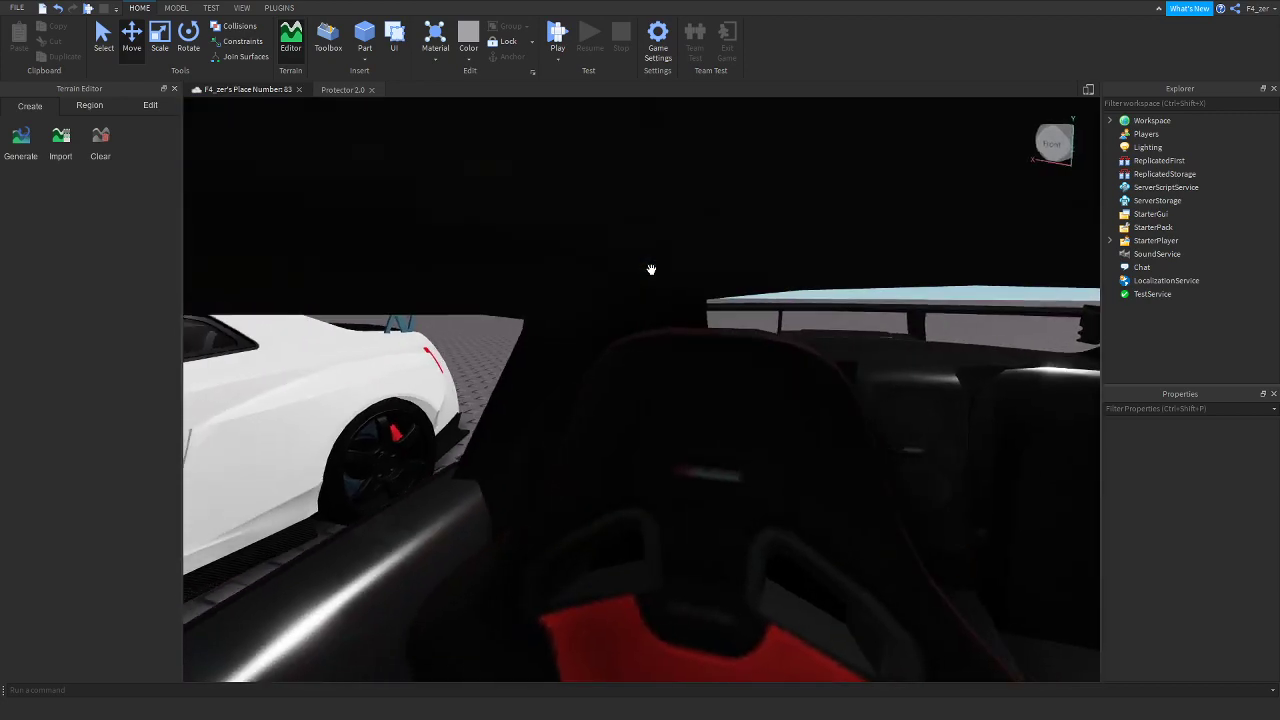
{"action": "right_click_drag", "start_coordinate": [651, 276], "coordinate": [651, 276]}
Focus the viewport on the black GTR and frame it head-on
{"action": "left_click", "coordinate": [895, 436]}
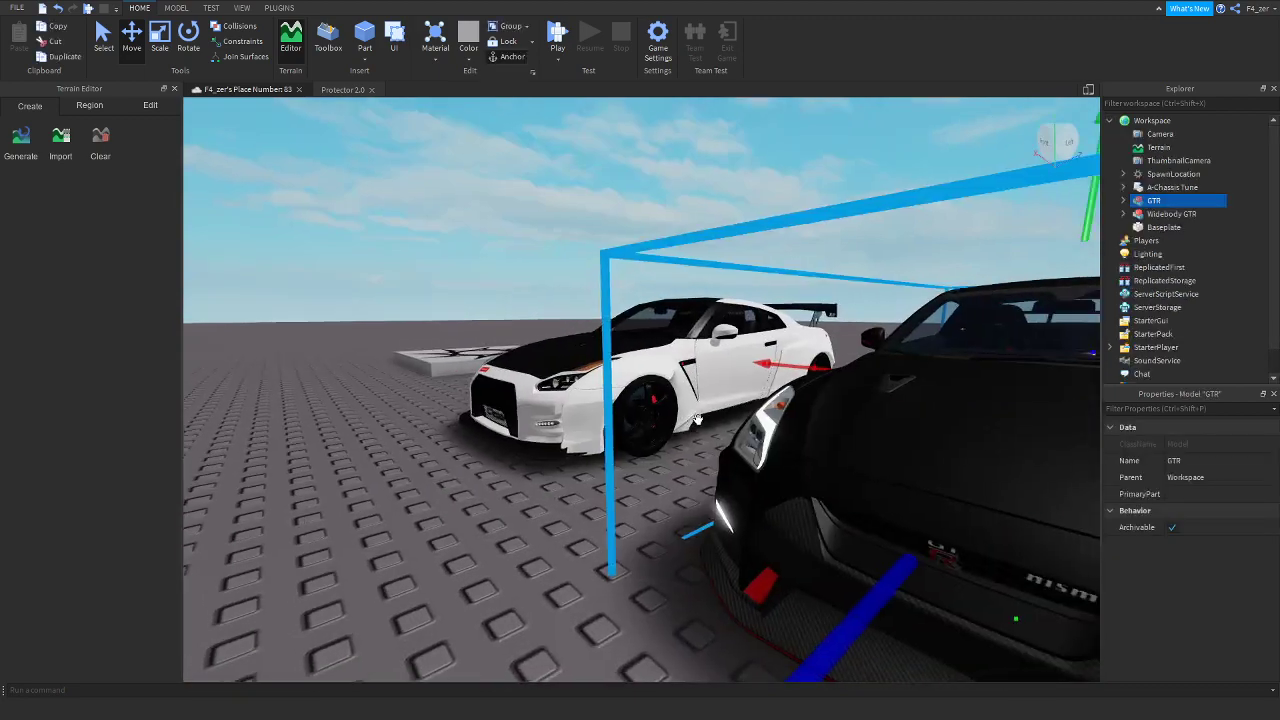
{"action": "key", "text": "f"}
{"action": "scroll", "coordinate": [842, 407], "scroll_direction": "down", "scroll_amount": 5}
{"action": "scroll", "coordinate": [756, 398], "scroll_direction": "up", "scroll_amount": 3}
{"action": "scroll", "coordinate": [756, 398], "scroll_direction": "up", "scroll_amount": 3}
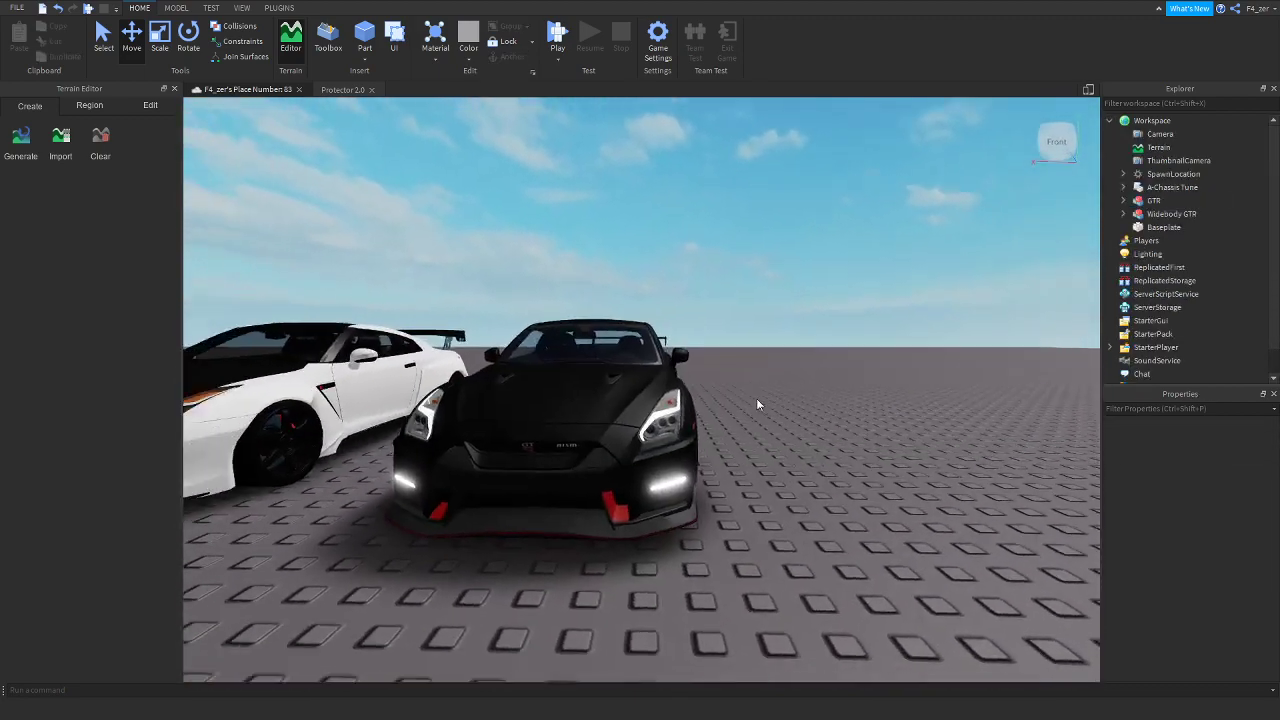
{"action": "left_click", "coordinate": [756, 398]}
{"action": "scroll", "coordinate": [756, 398], "scroll_direction": "up", "scroll_amount": 2}
{"action": "scroll", "coordinate": [756, 399], "scroll_direction": "up", "scroll_amount": 1}
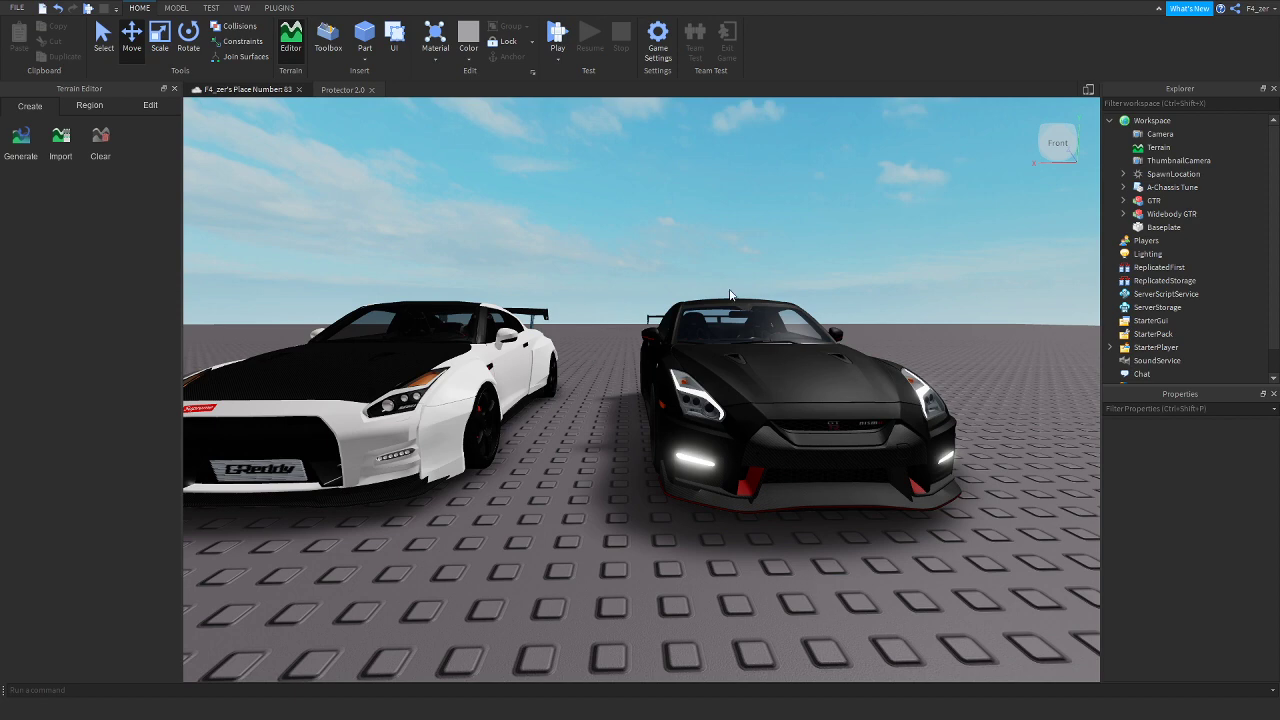
{"action": "key", "text": "d"}
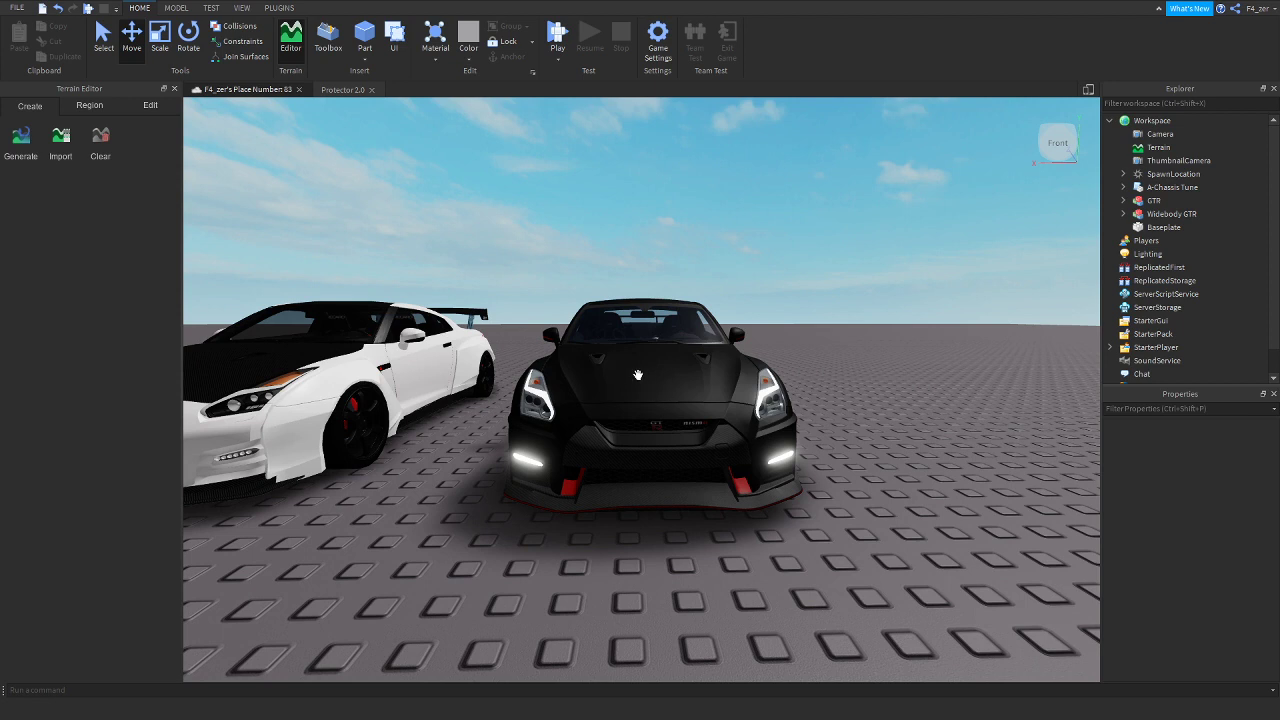
Expand GTR > DriveSeat > Protector 2.0 > Rekt. > BLackout in the Explorer
{"action": "left_click", "coordinate": [638, 375]}
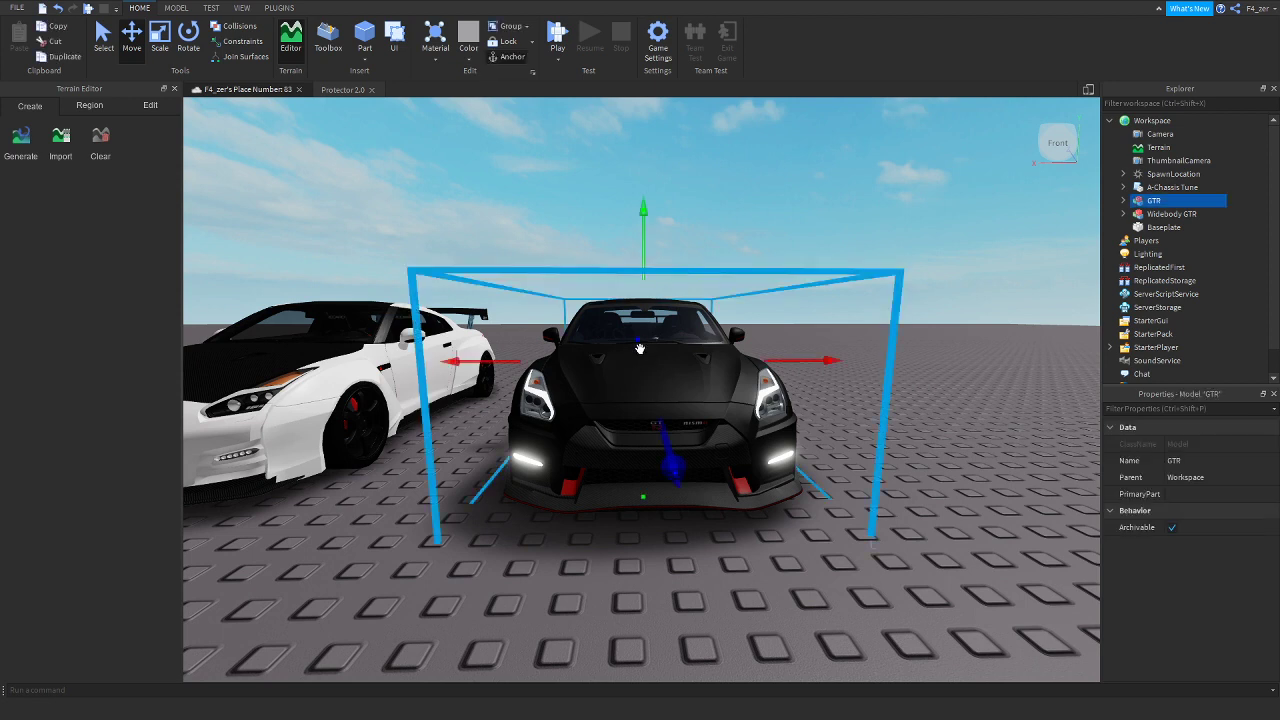
{"action": "left_click", "coordinate": [1124, 201]}
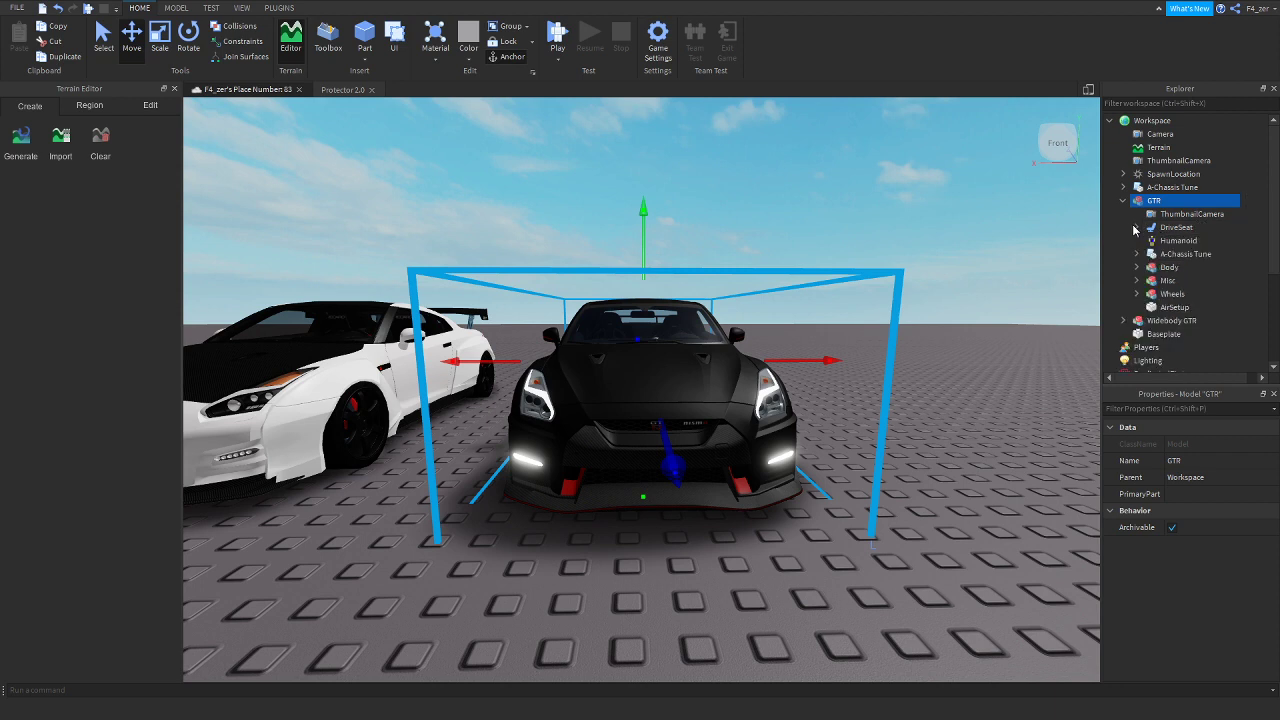
{"action": "left_click", "coordinate": [1137, 228]}
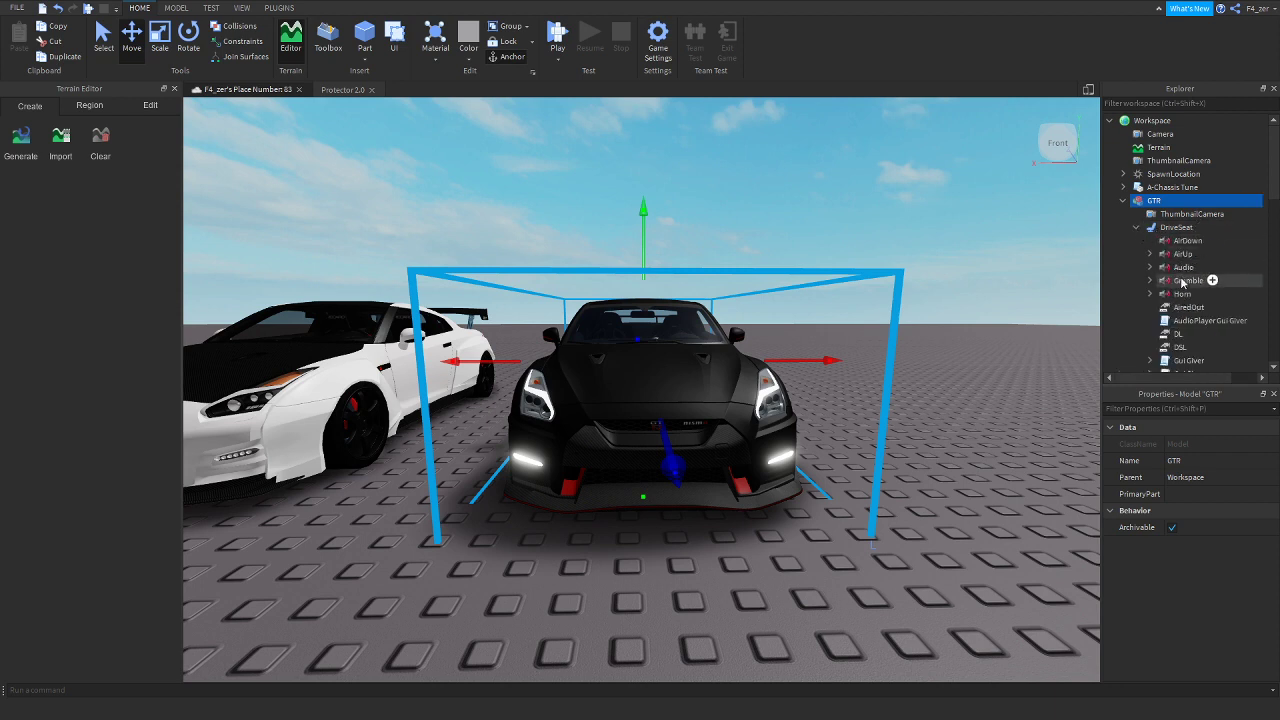
{"action": "scroll", "coordinate": [1190, 260], "scroll_direction": "down", "scroll_amount": 1}
{"action": "scroll", "coordinate": [1180, 250], "scroll_direction": "down", "scroll_amount": 3}
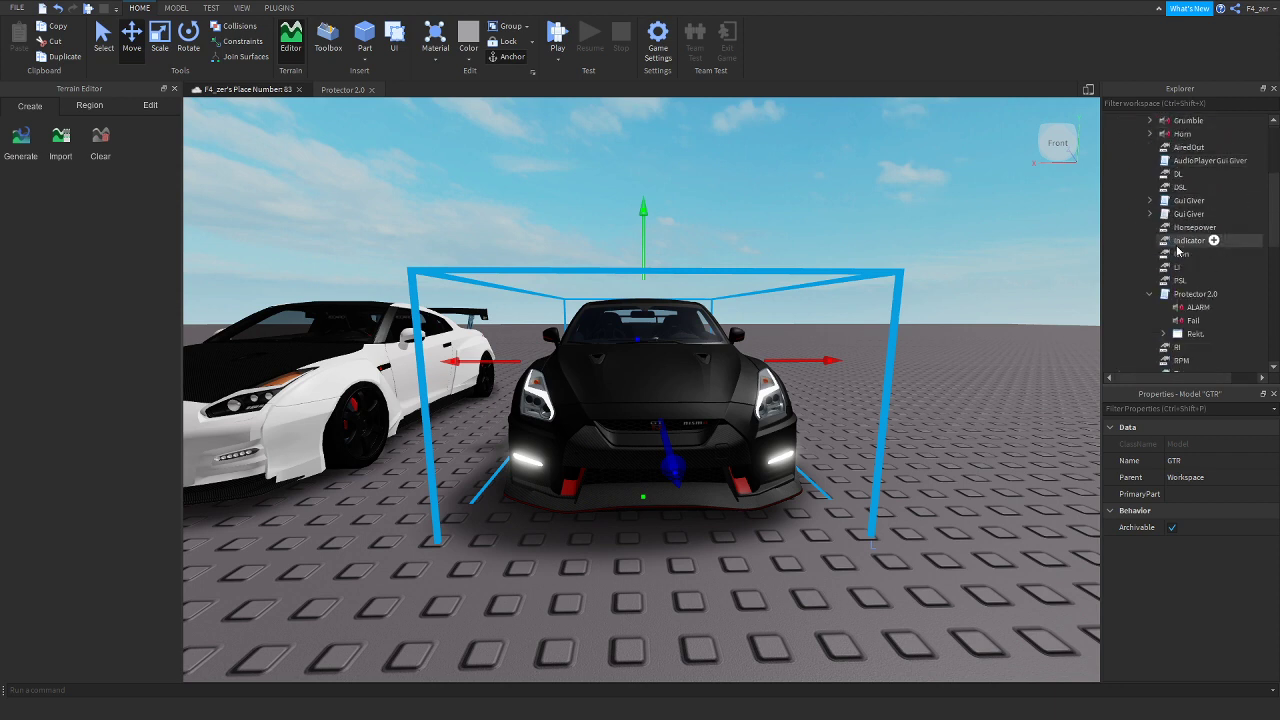
{"action": "left_click", "coordinate": [1150, 294]}
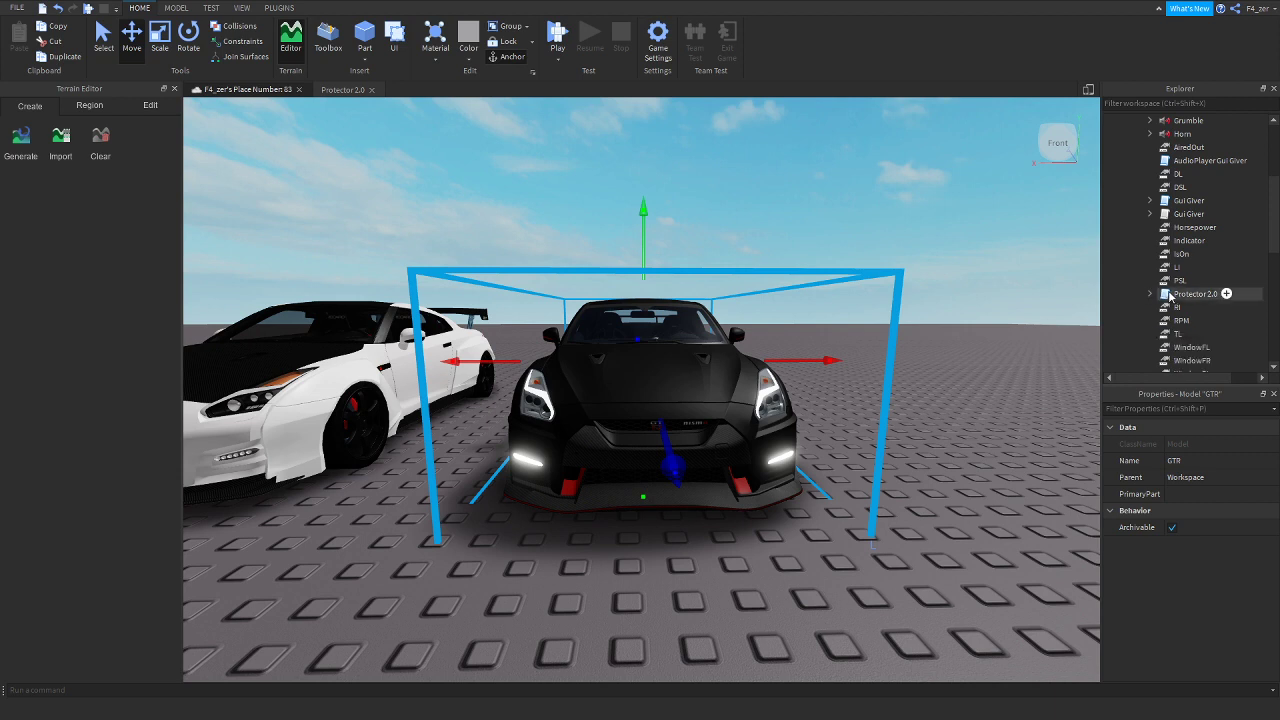
{"action": "left_click", "coordinate": [1170, 296]}
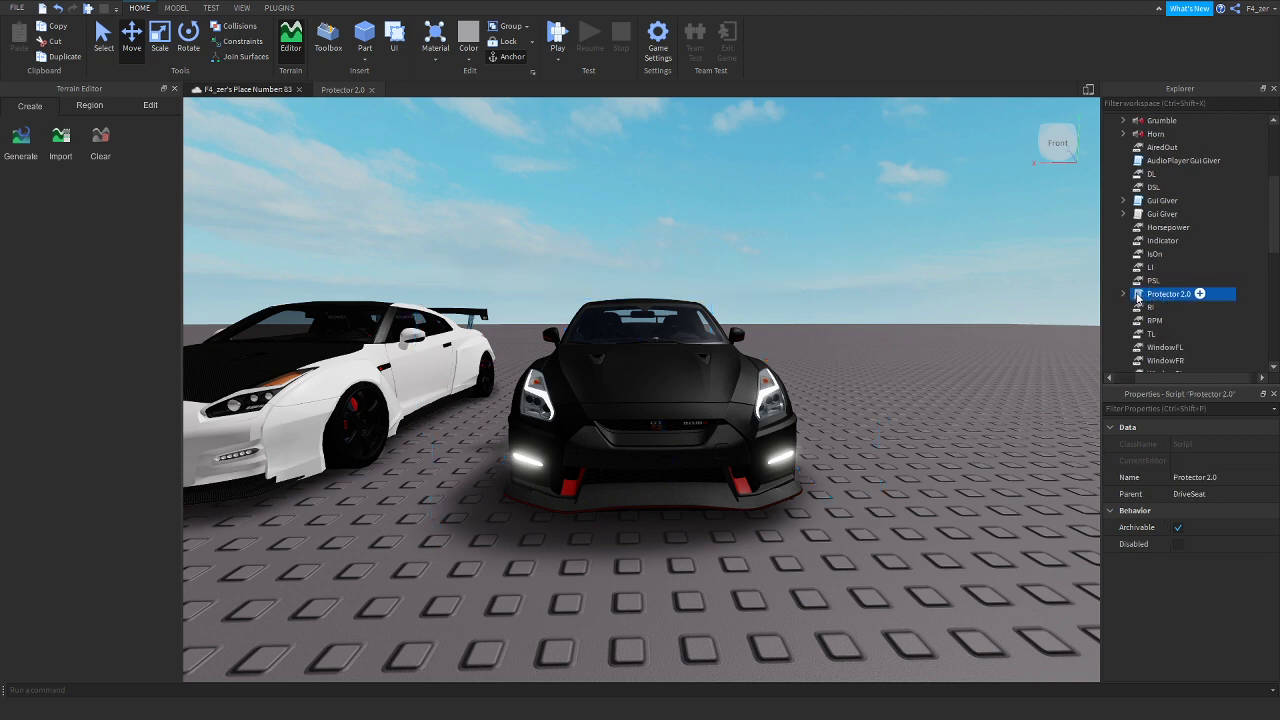
{"action": "left_click", "coordinate": [1124, 294]}
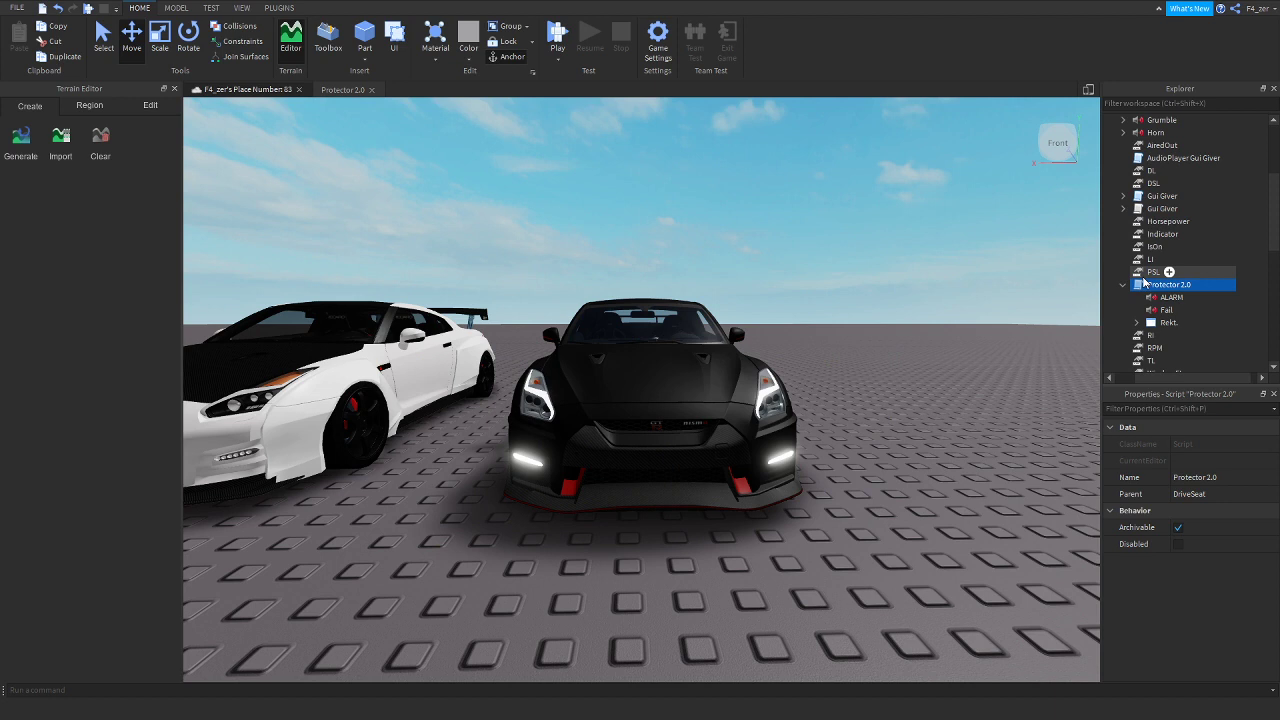
{"action": "scroll", "coordinate": [1147, 284], "scroll_direction": "down", "scroll_amount": 1}
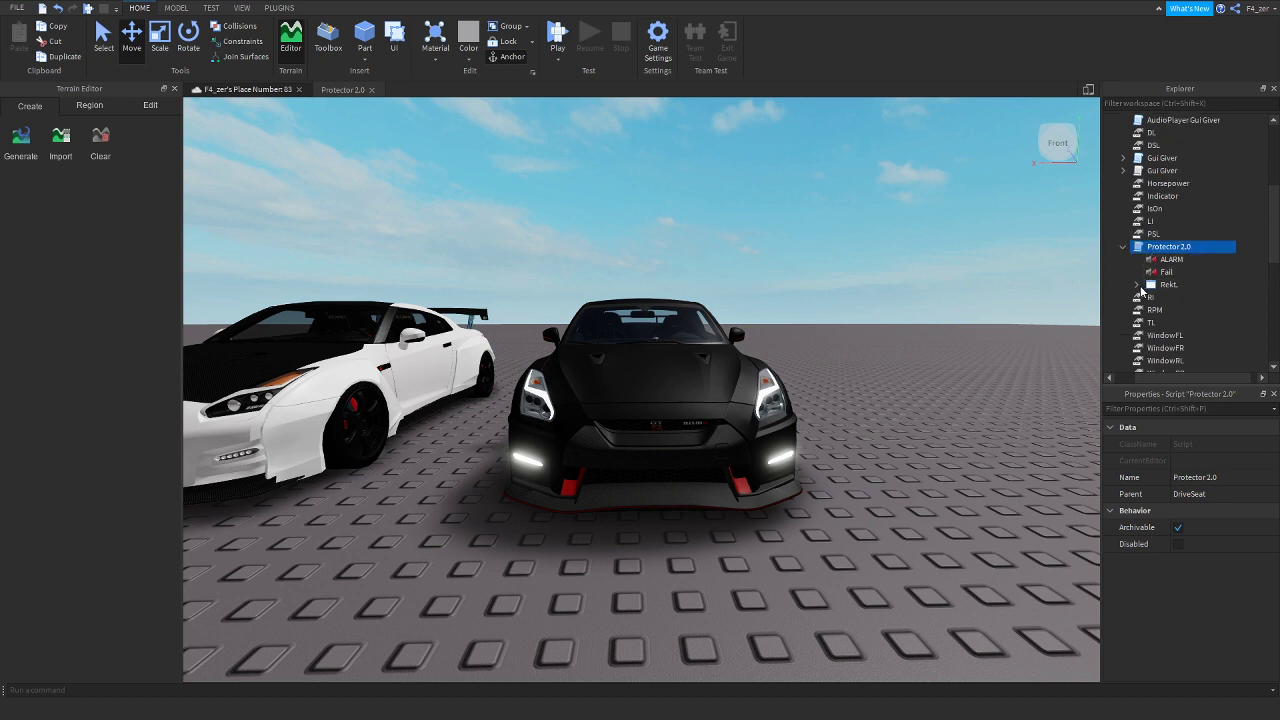
{"action": "left_click", "coordinate": [1138, 285]}
{"action": "left_click", "coordinate": [1149, 297]}
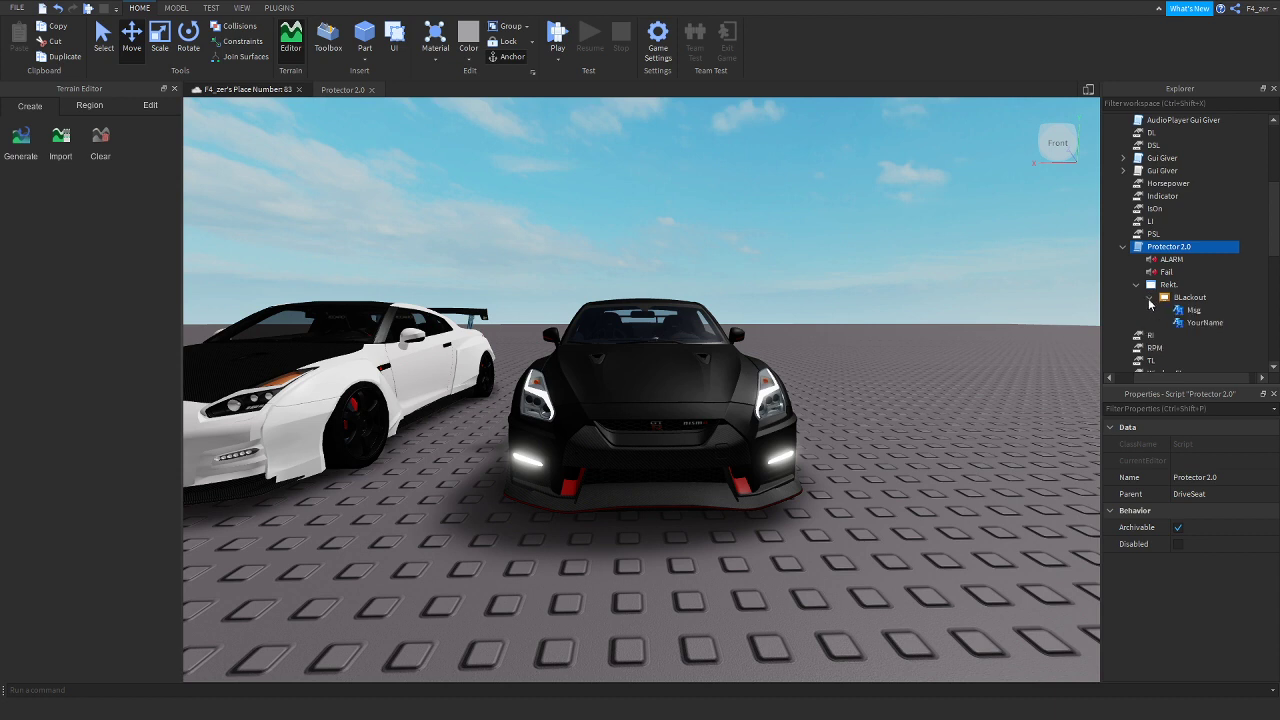
{"action": "mouse_move", "coordinate": [1204, 322]}
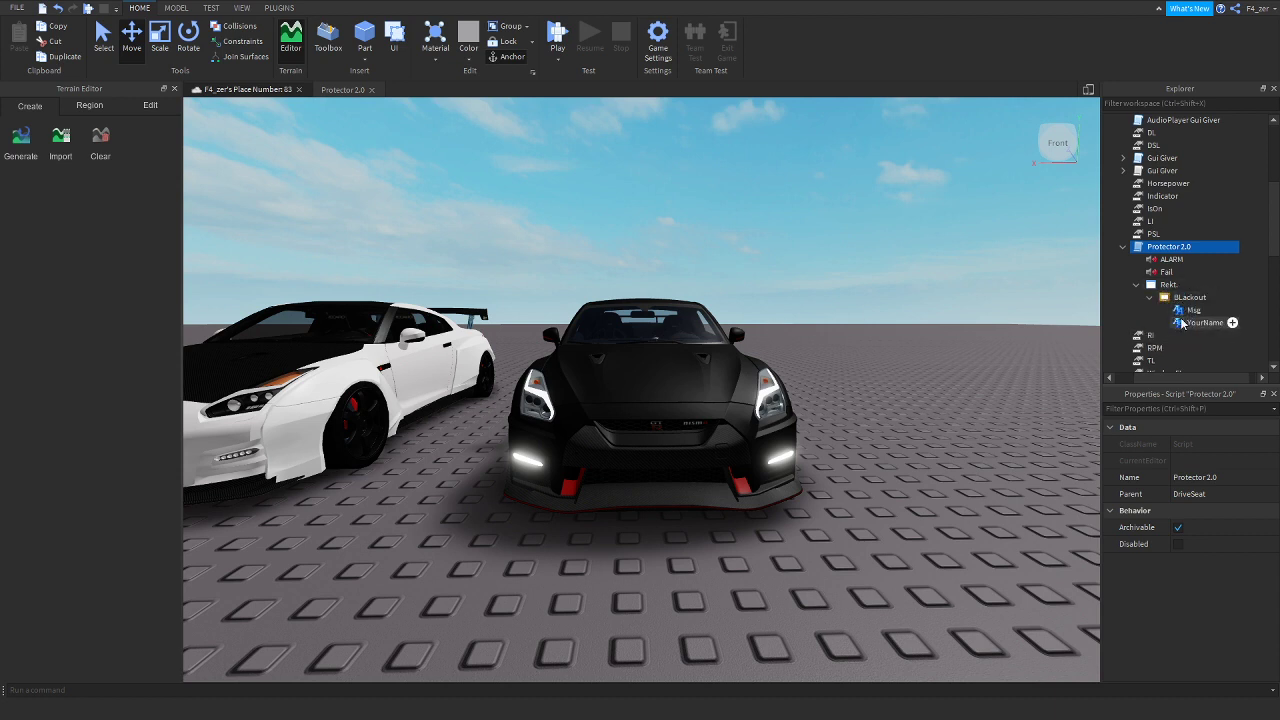
Check the Msg and YourName label properties, then collapse the Rekt. GUI
{"action": "left_click", "coordinate": [1183, 311]}
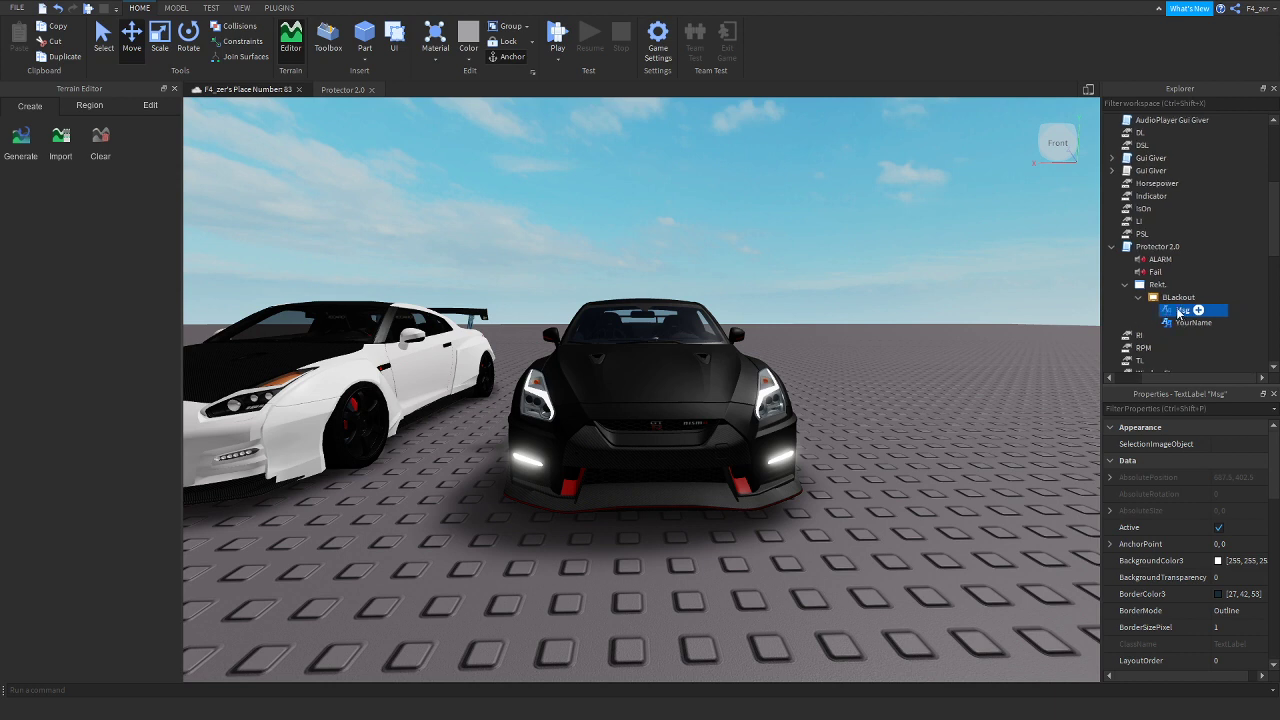
{"action": "scroll", "coordinate": [1183, 598], "scroll_direction": "down", "scroll_amount": 3}
{"action": "scroll", "coordinate": [1180, 598], "scroll_direction": "down", "scroll_amount": 3}
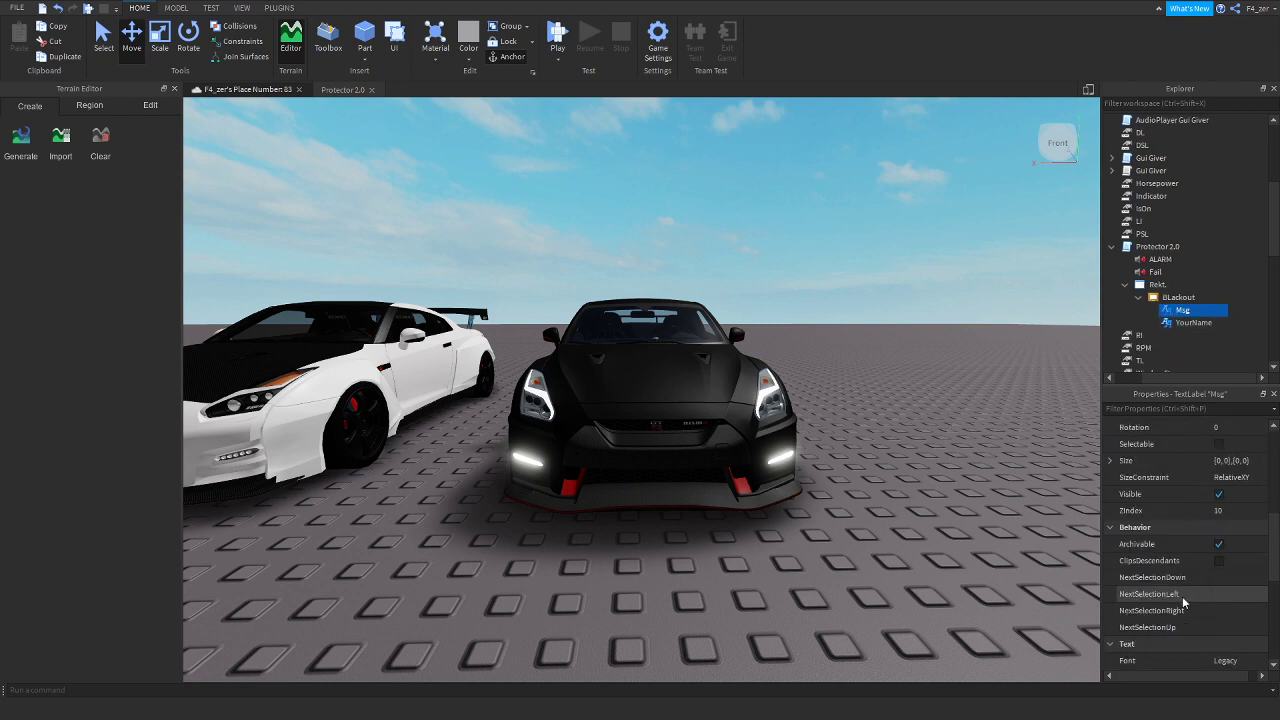
{"action": "scroll", "coordinate": [1182, 596], "scroll_direction": "down", "scroll_amount": 2}
{"action": "scroll", "coordinate": [1182, 596], "scroll_direction": "down", "scroll_amount": 1}
{"action": "scroll", "coordinate": [1182, 596], "scroll_direction": "down", "scroll_amount": 1}
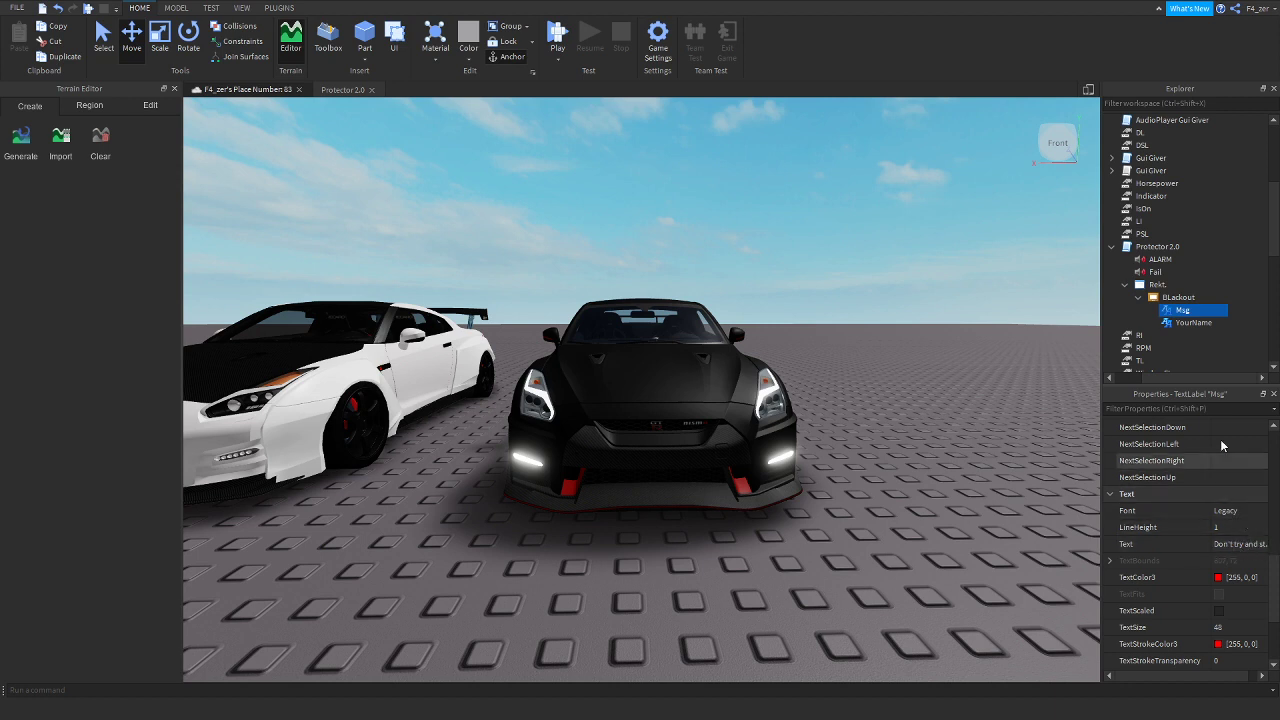
{"action": "left_click", "coordinate": [1190, 322]}
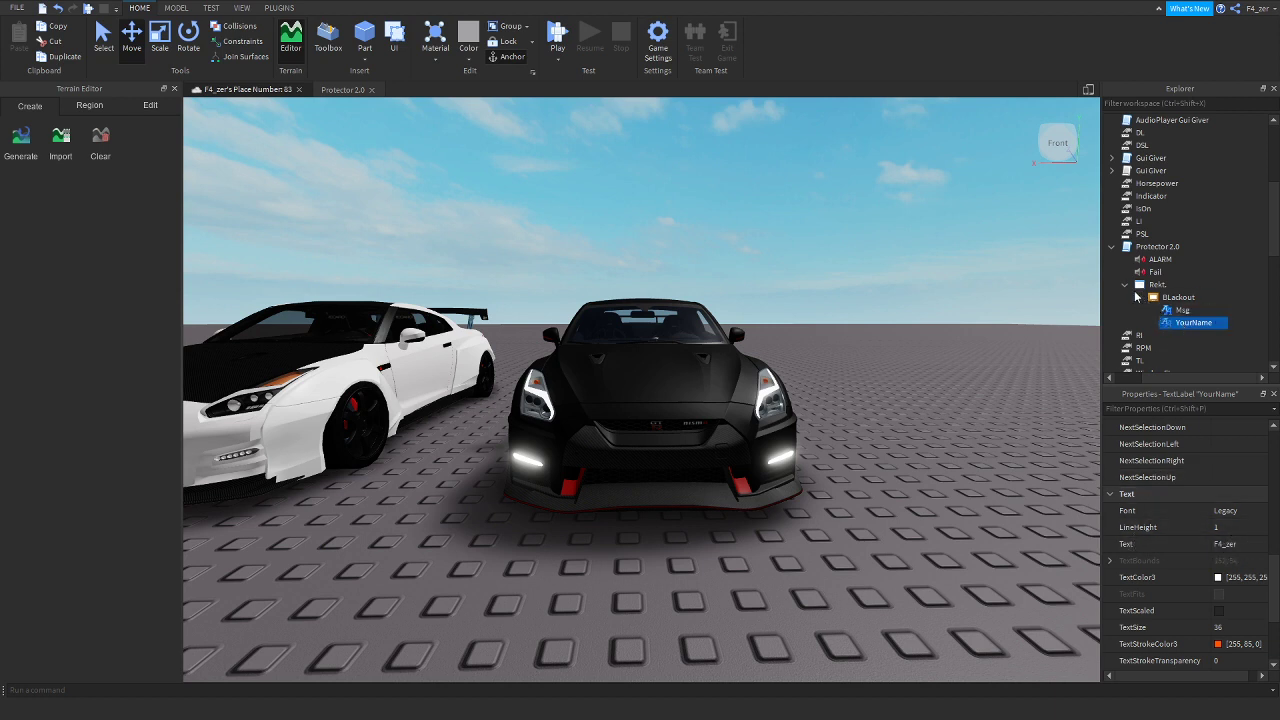
{"action": "left_click", "coordinate": [1127, 286]}
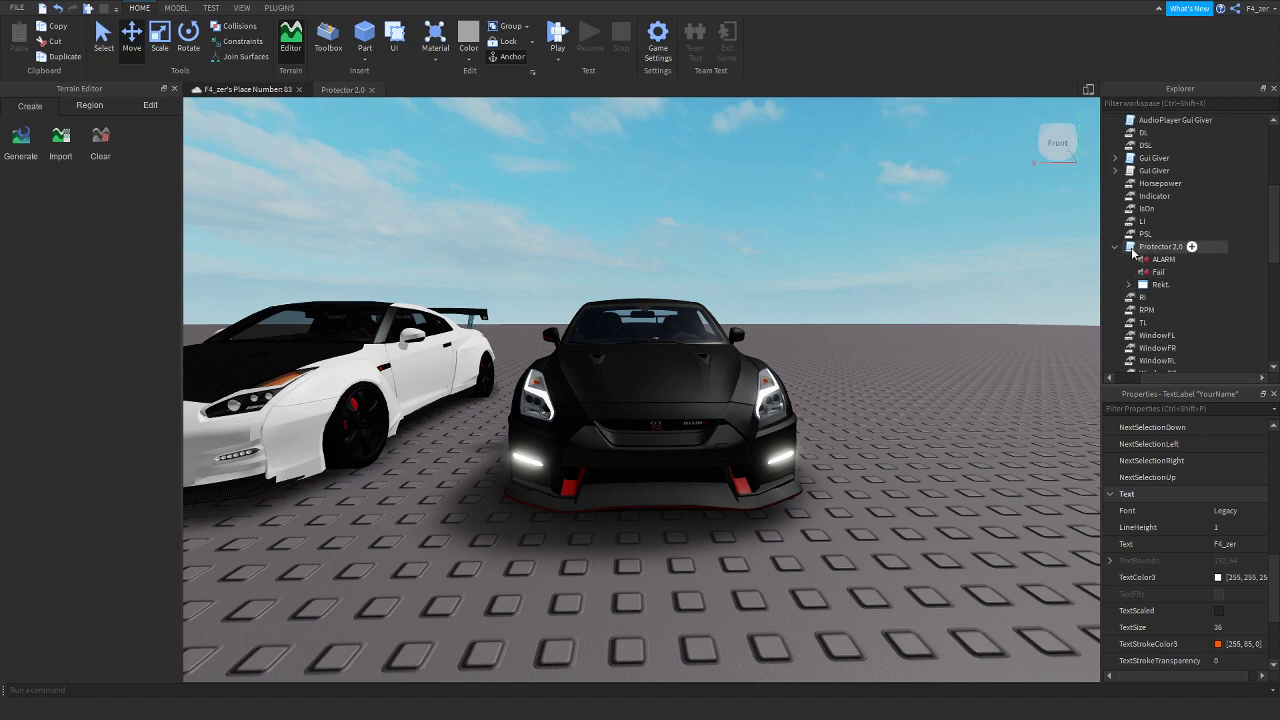
In Protector 2.0, delete the original username from line 6's Creator quotes
{"action": "double_click", "coordinate": [1133, 250]}
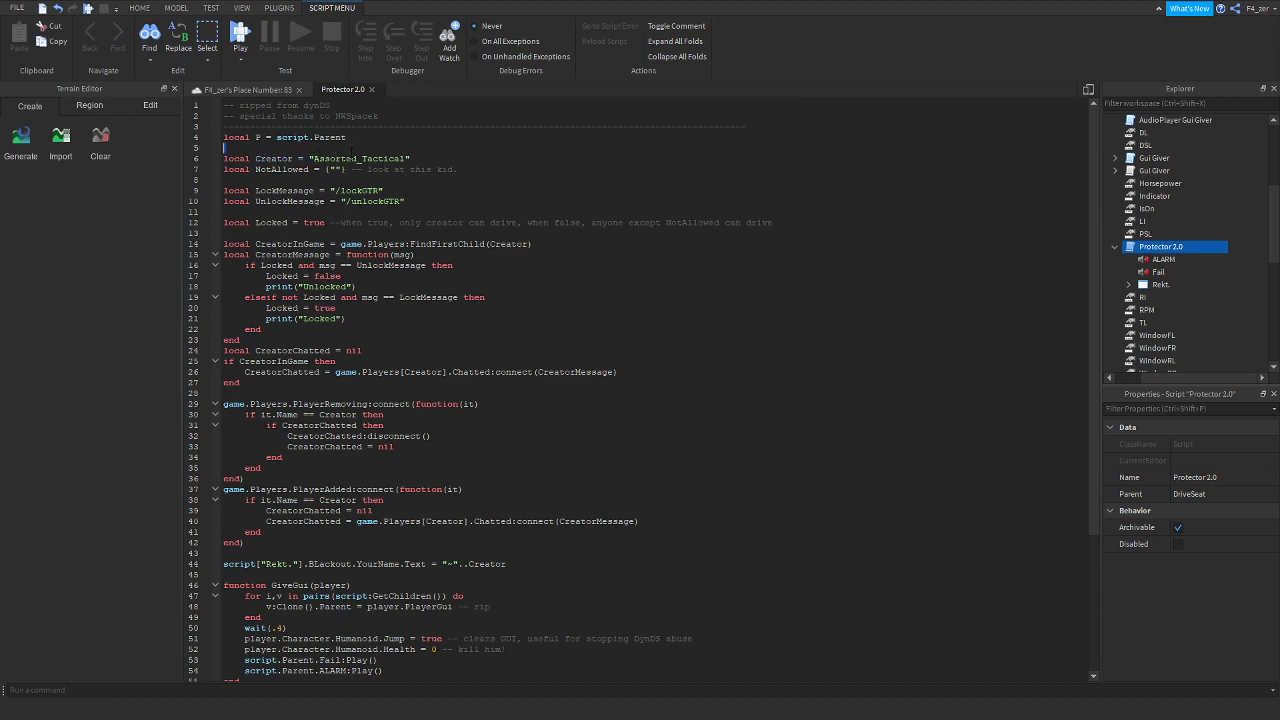
{"action": "key", "text": "shift+End"}
{"action": "left_click", "coordinate": [489, 263]}
{"action": "left_click_drag", "start_coordinate": [314, 158], "coordinate": [405, 158]}
{"action": "key", "text": "BackSpace"}
{"action": "scroll", "coordinate": [640, 390], "scroll_direction": "down", "scroll_amount": 6}
{"action": "scroll", "coordinate": [353, 236], "scroll_direction": "up", "scroll_amount": 3}
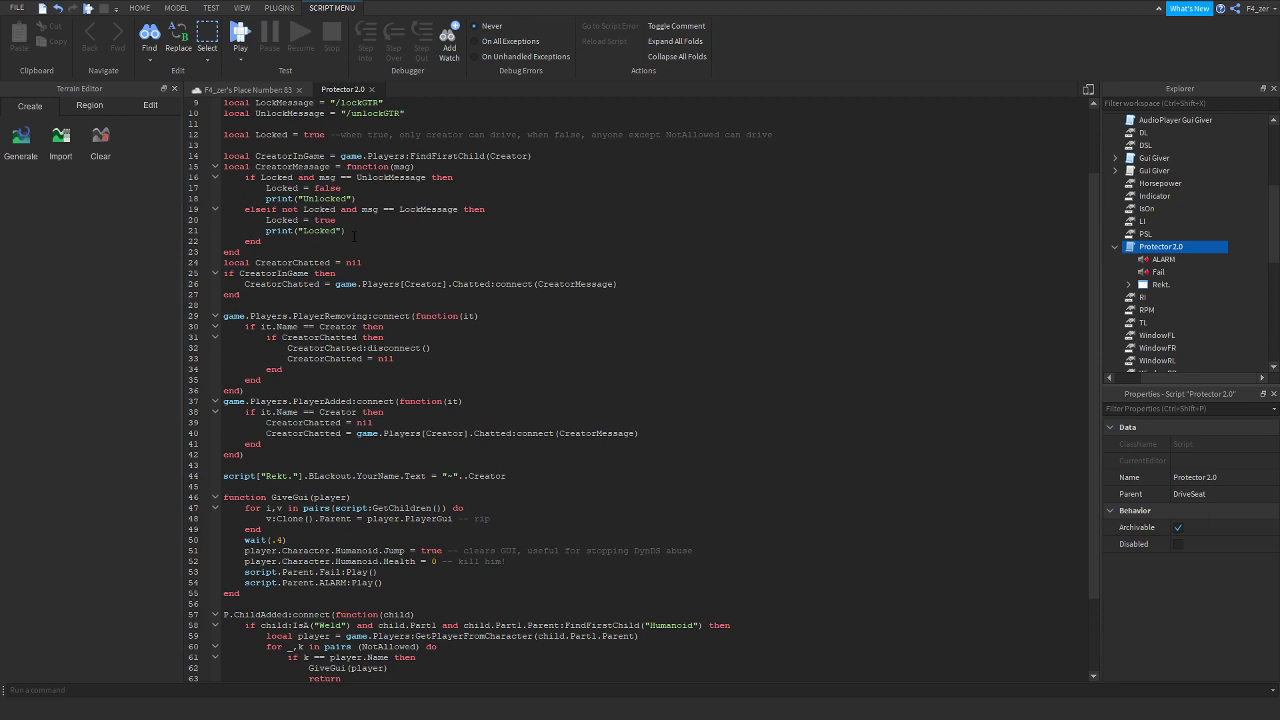
Close the script and play-test by getting into the black GTR's DriveSeat
{"action": "left_click", "coordinate": [373, 89]}
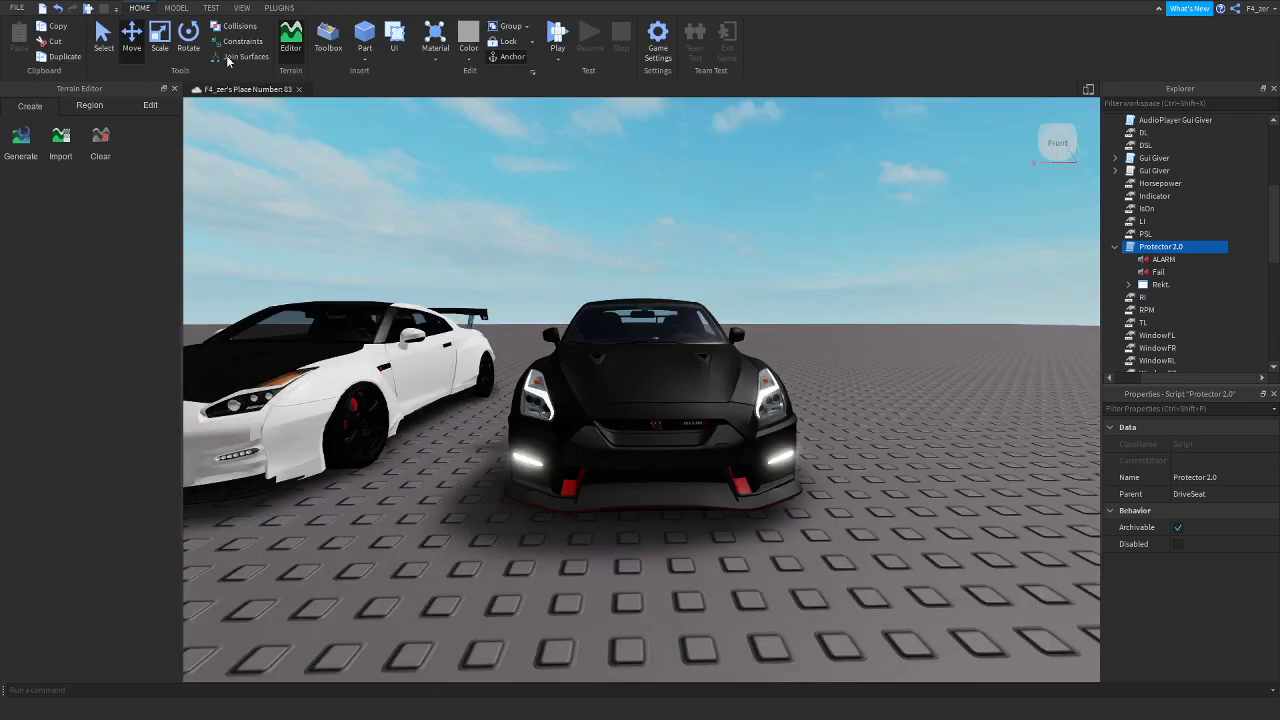
{"action": "left_click", "coordinate": [87, 8]}
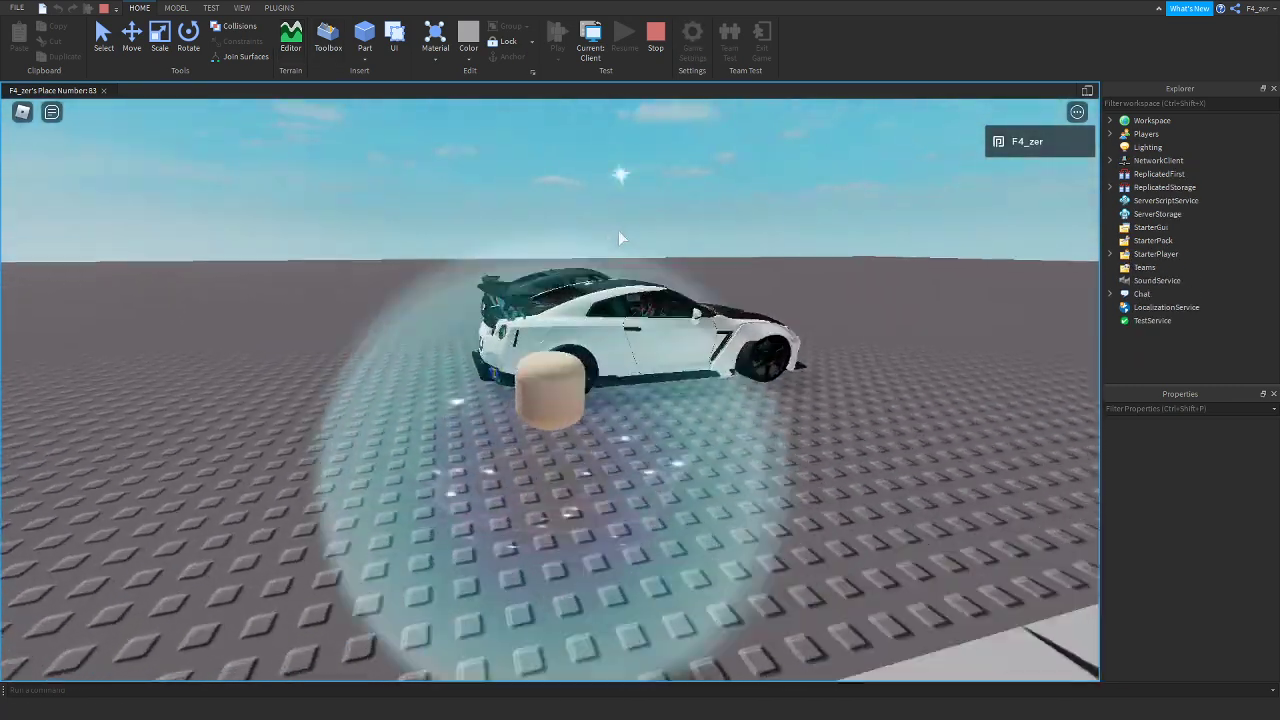
{"action": "right_click_drag", "start_coordinate": [618, 230], "coordinate": [548, 384]}
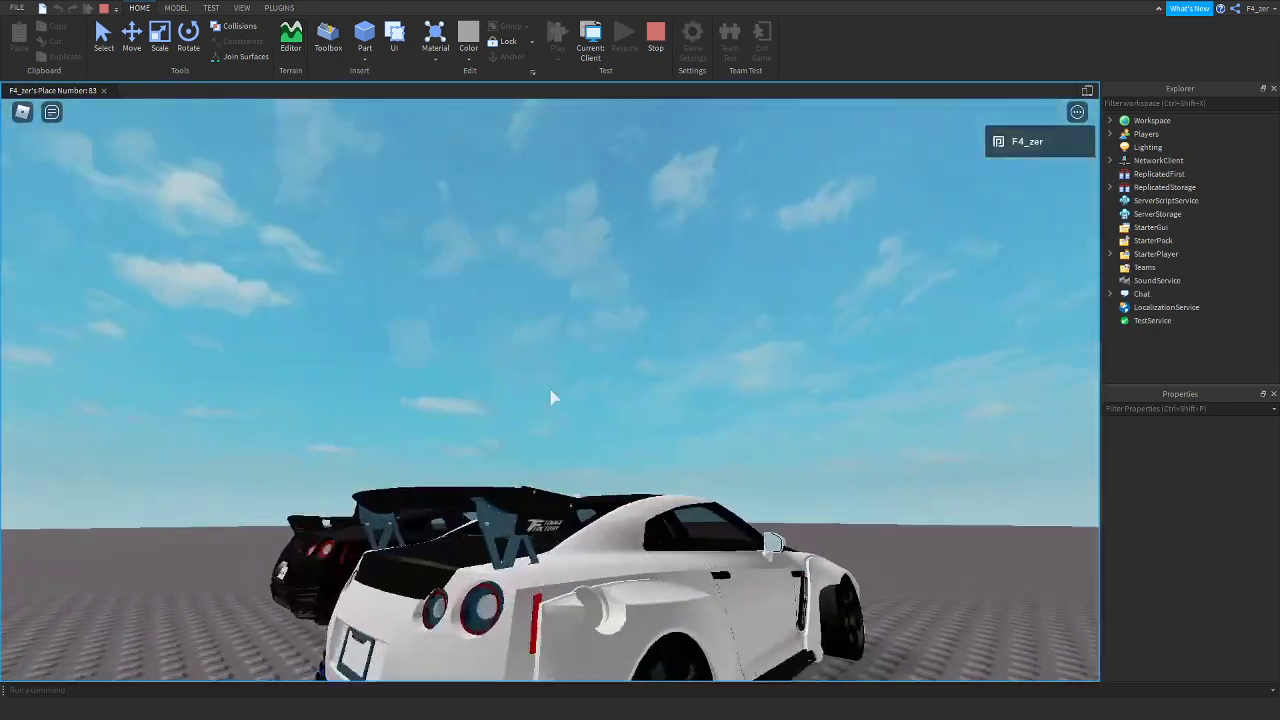
{"action": "key", "text": "w"}
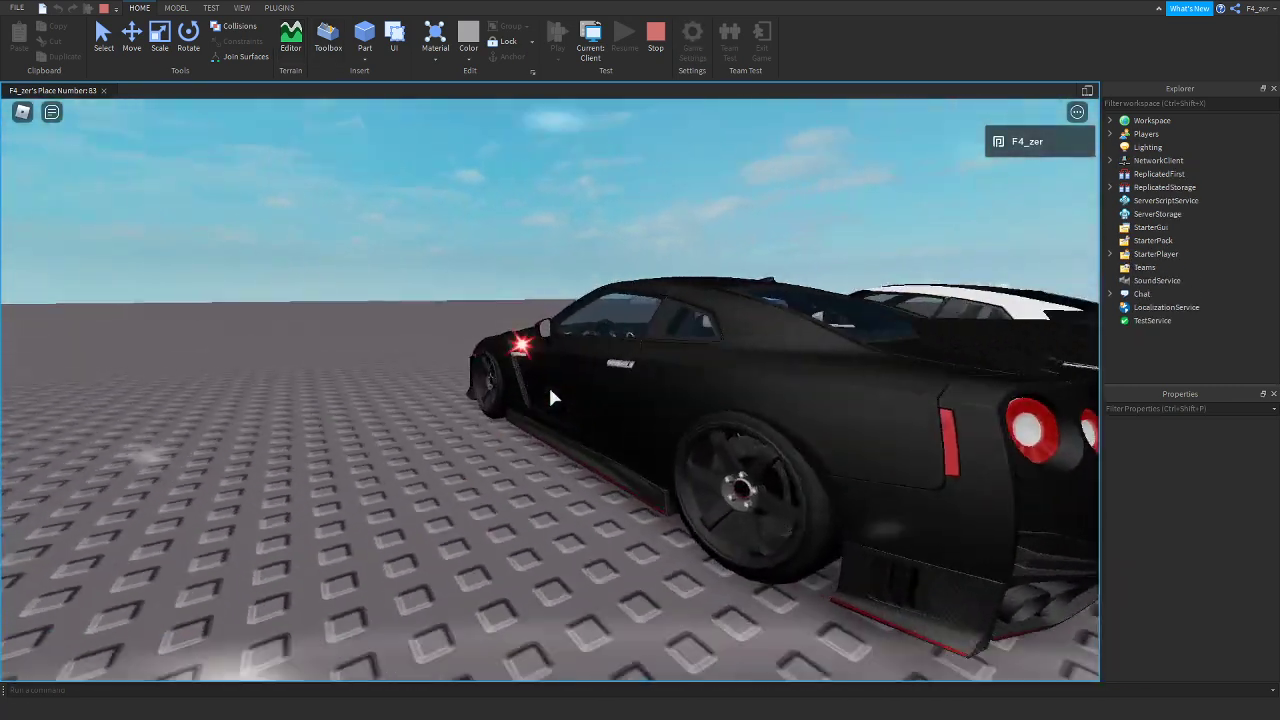
{"action": "scroll", "coordinate": [553, 345], "scroll_direction": "down", "scroll_amount": 5}
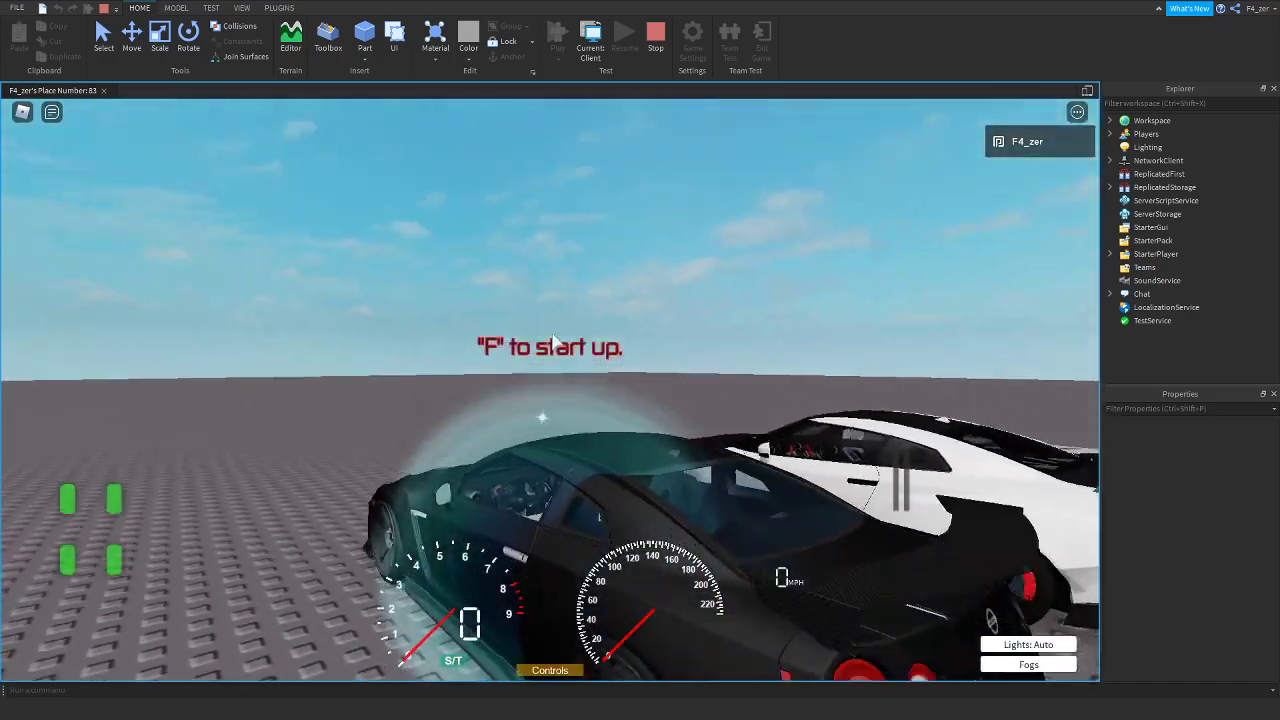
{"action": "right_click_drag", "start_coordinate": [553, 345], "coordinate": [556, 342]}
{"action": "scroll", "coordinate": [553, 342], "scroll_direction": "down", "scroll_amount": 3}
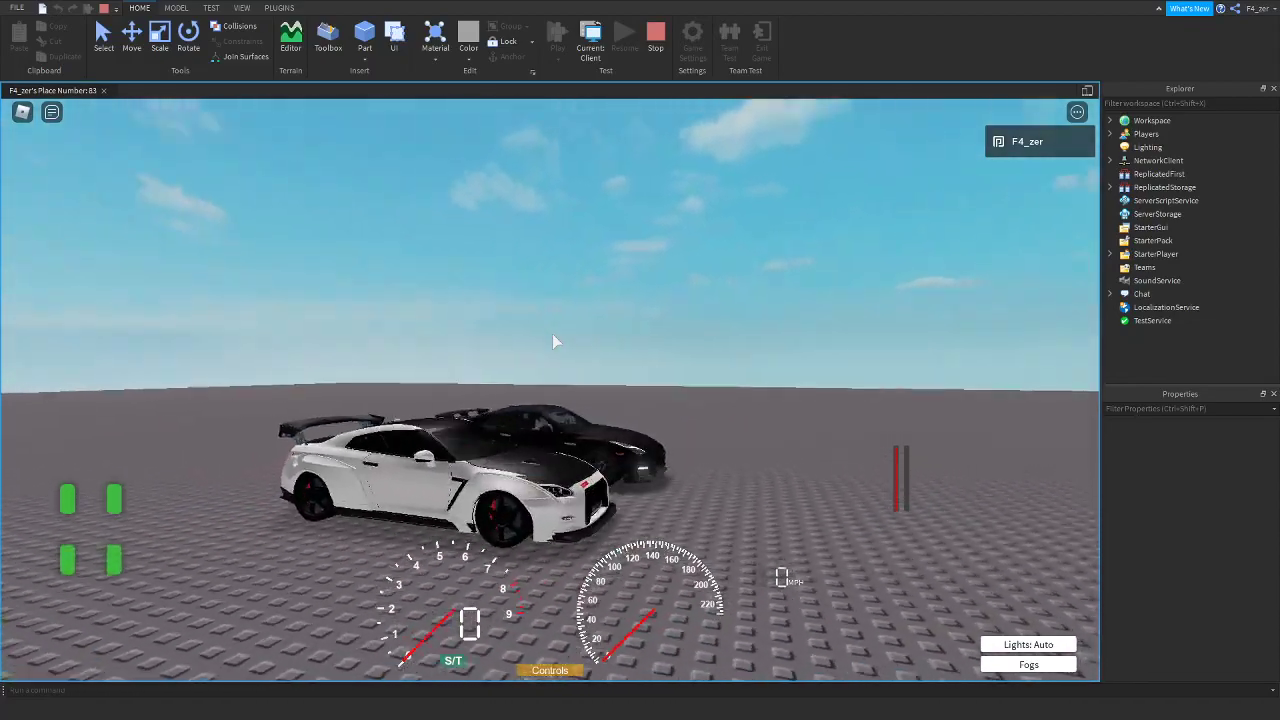
{"action": "right_click_drag", "start_coordinate": [556, 342], "coordinate": [556, 342]}
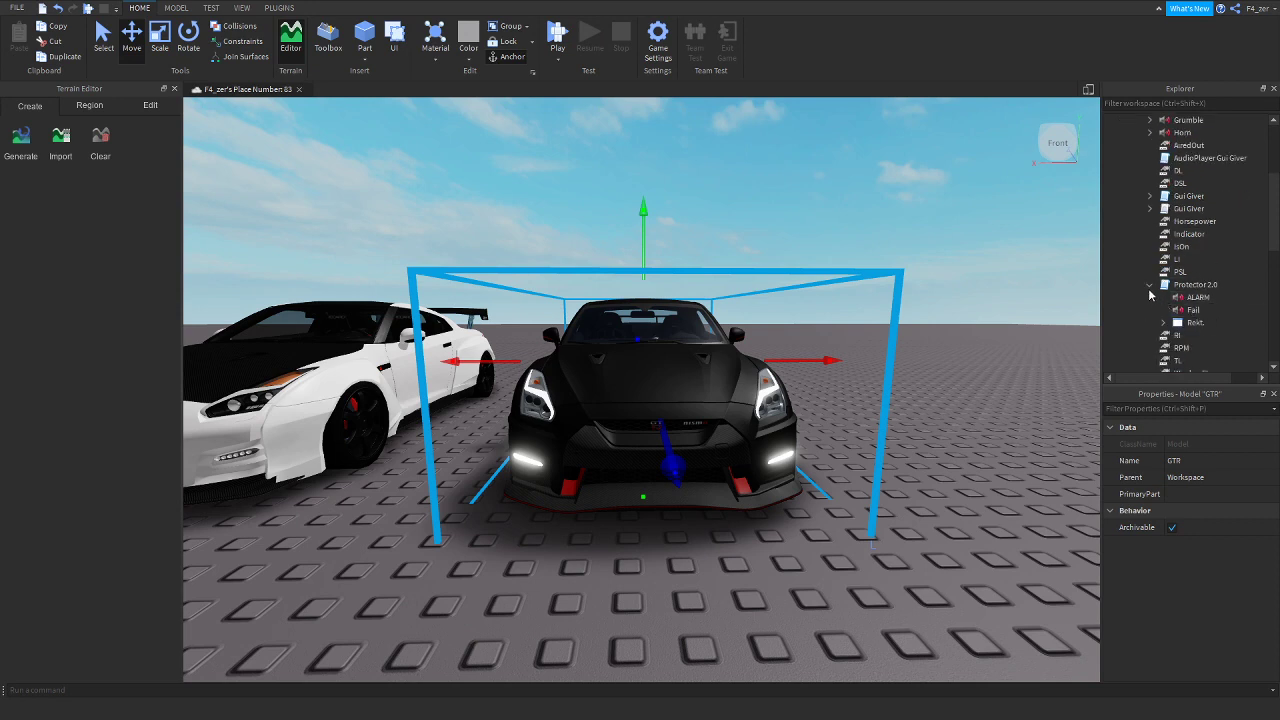
Collapse Protector 2.0 and delete it through its right-click menu
{"action": "left_click", "coordinate": [1149, 286]}
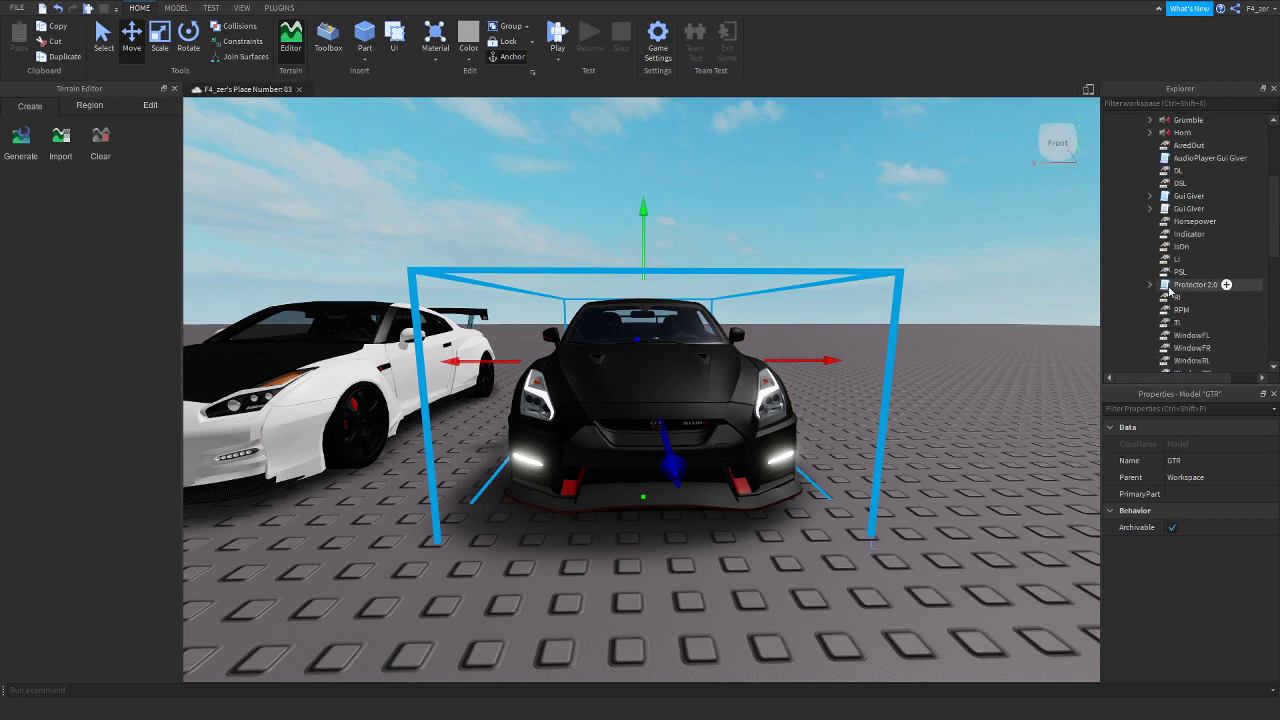
{"action": "right_click", "coordinate": [1169, 288]}
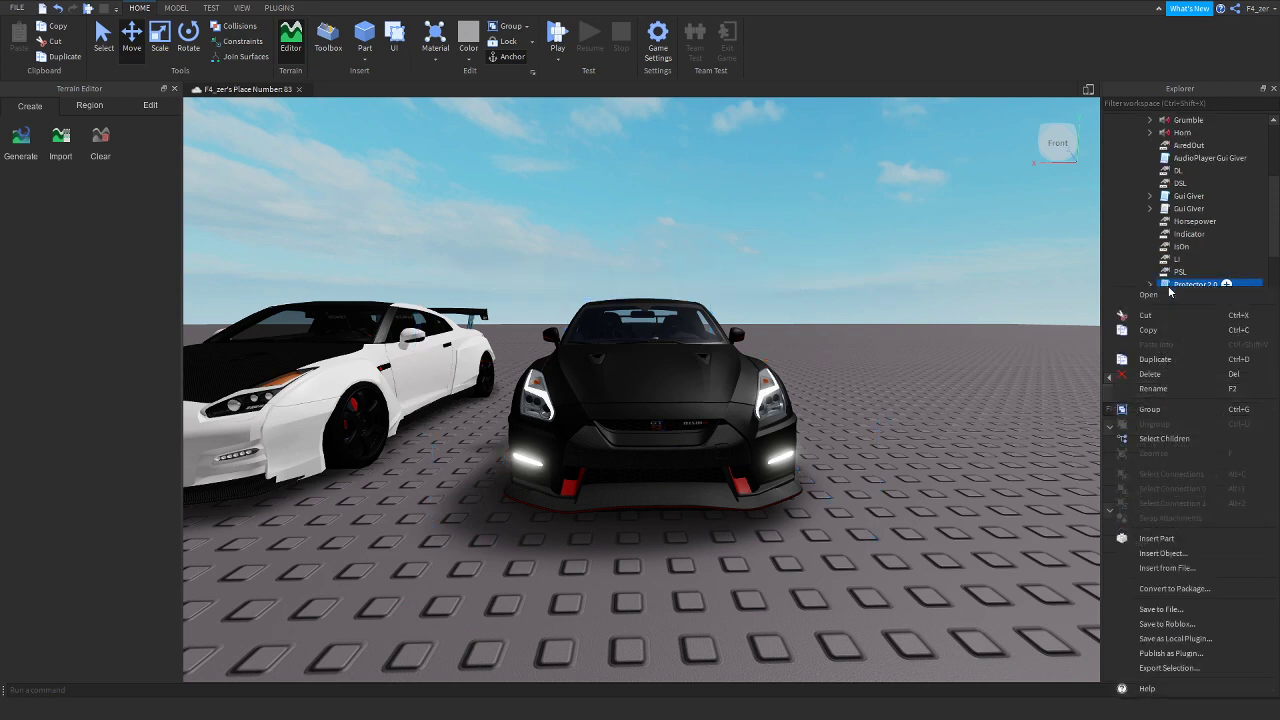
{"action": "left_click", "coordinate": [1174, 374]}
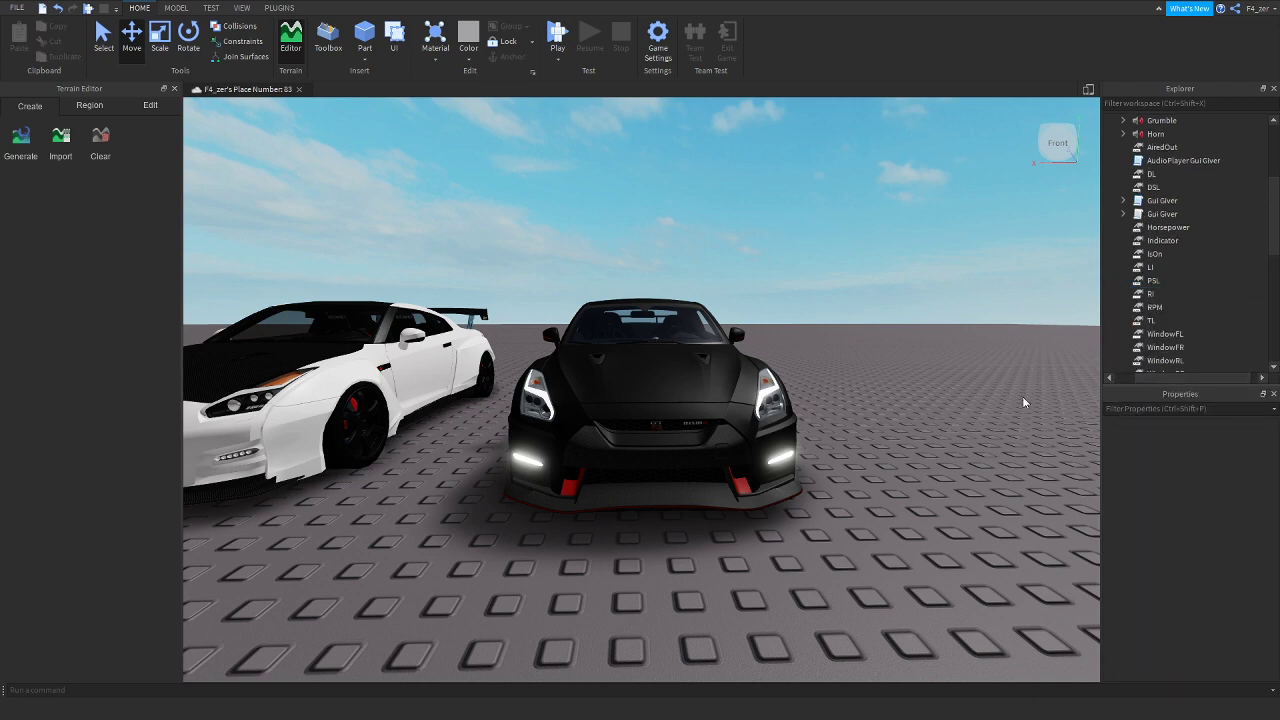
{"action": "left_click", "coordinate": [93, 8]}
{"action": "key", "text": "F5"}
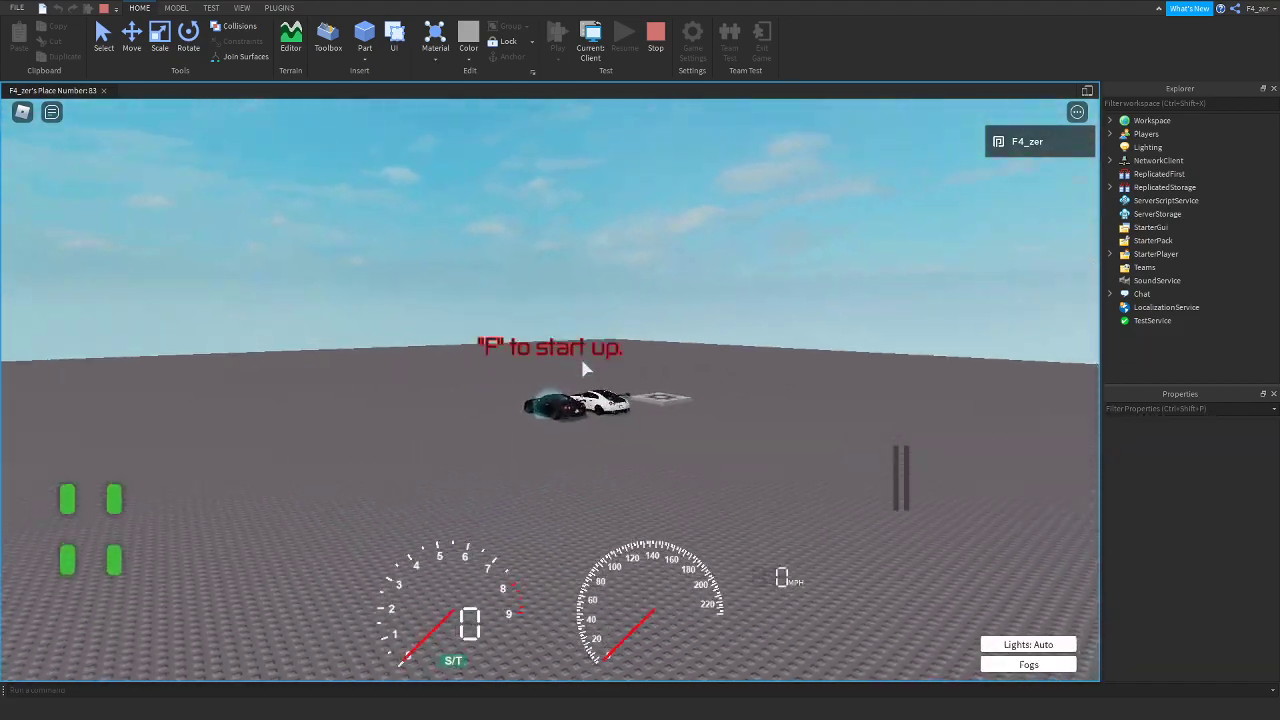
{"action": "key", "text": "f"}
{"action": "right_click_drag", "start_coordinate": [586, 369], "coordinate": [588, 348]}
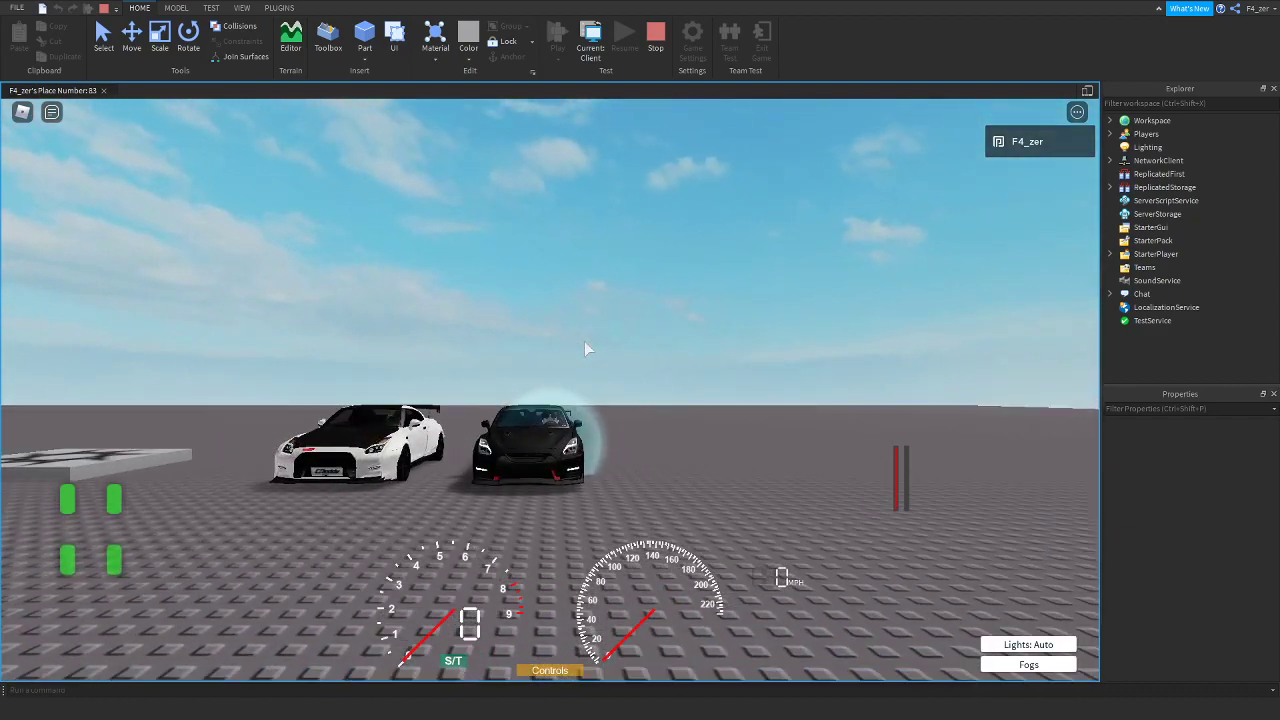
{"action": "right_click_drag", "start_coordinate": [584, 341], "coordinate": [584, 341]}
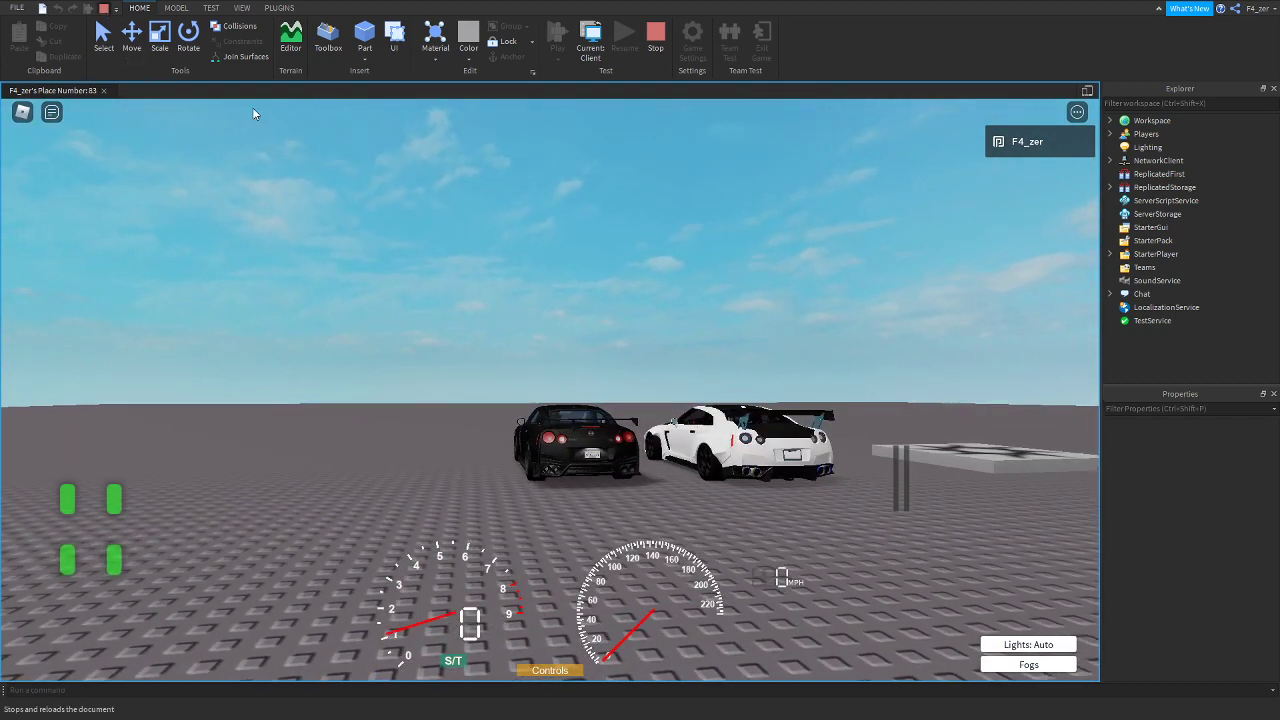
{"action": "key", "text": "a"}
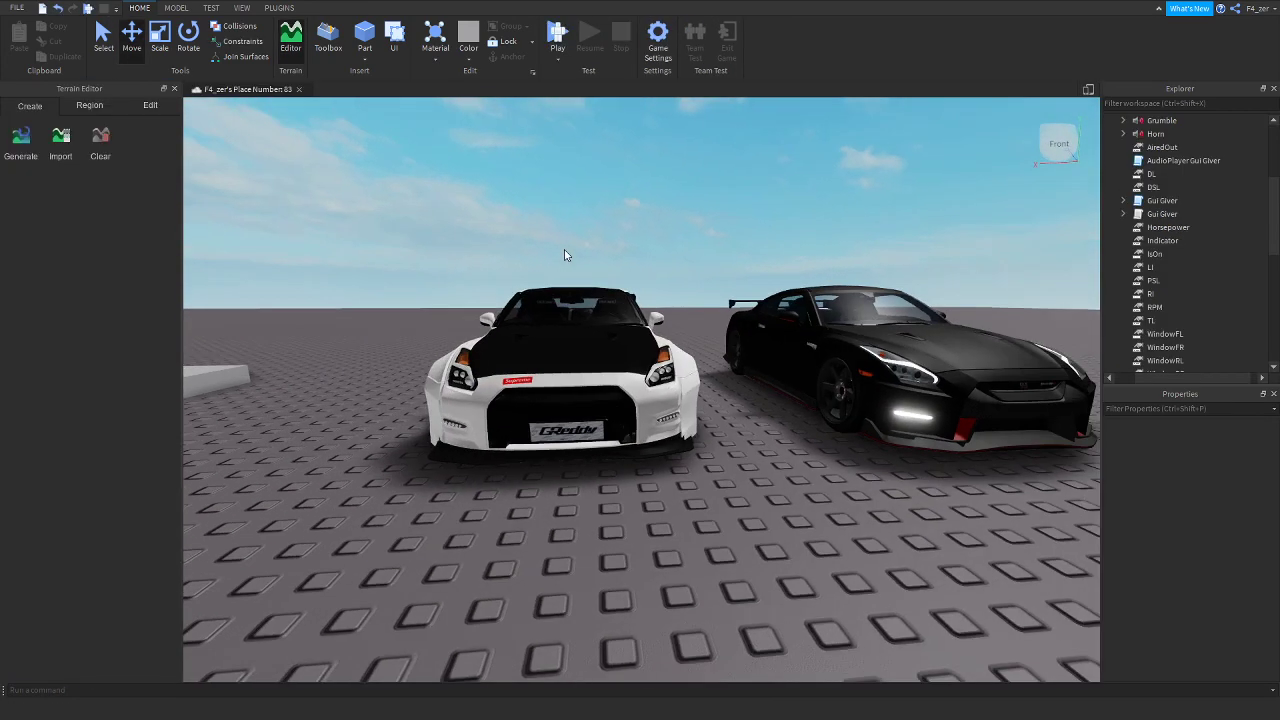
{"action": "key", "text": "s"}
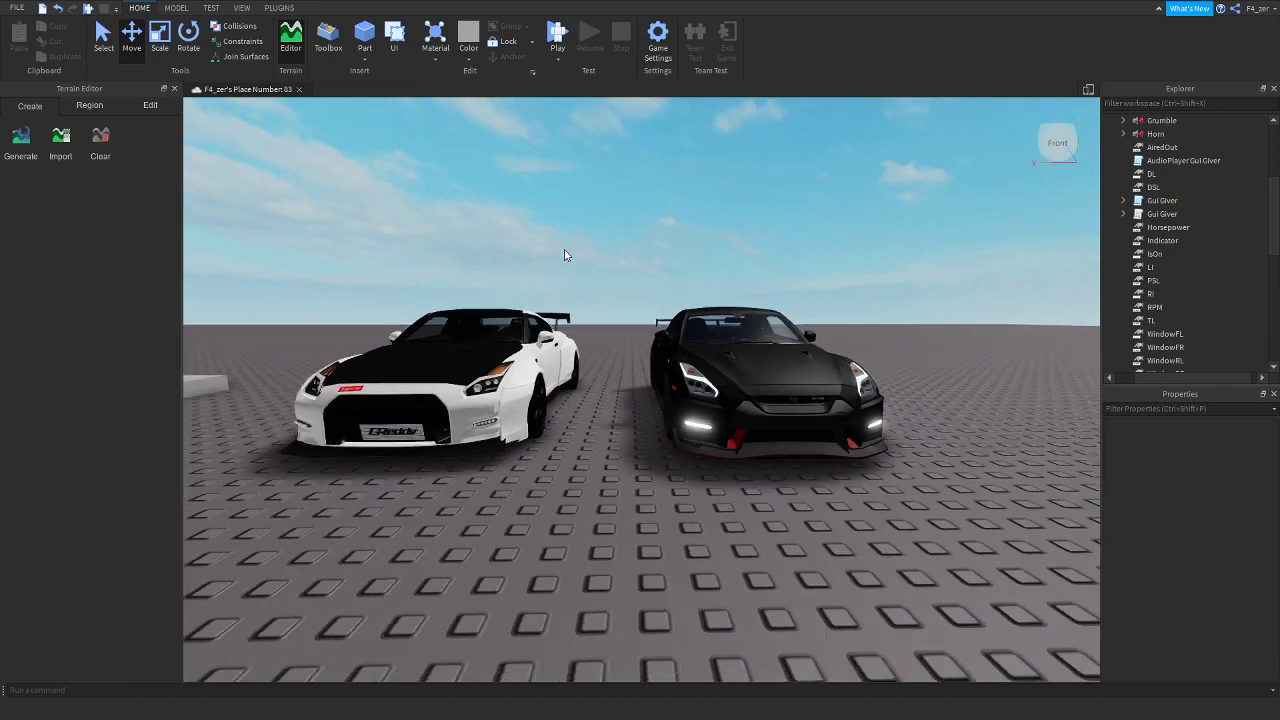
{"action": "key", "text": "w"}
{"action": "key", "text": "s"}
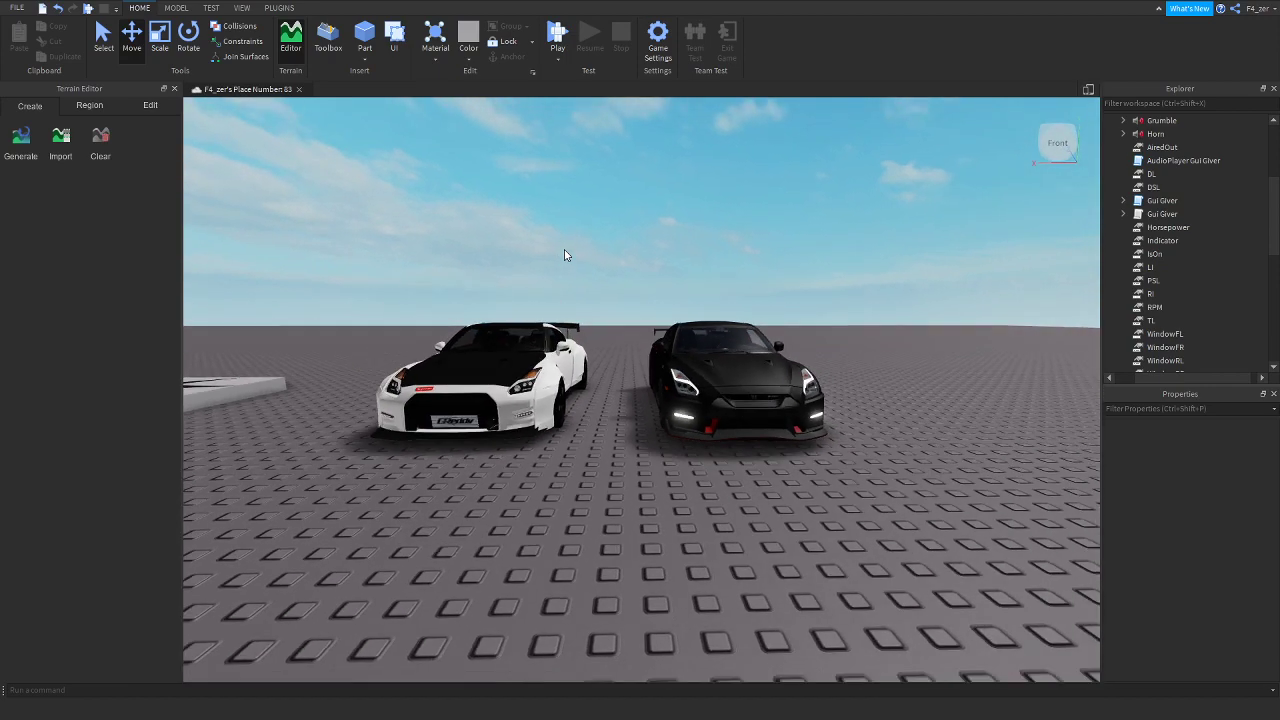
{"action": "key", "text": "w"}
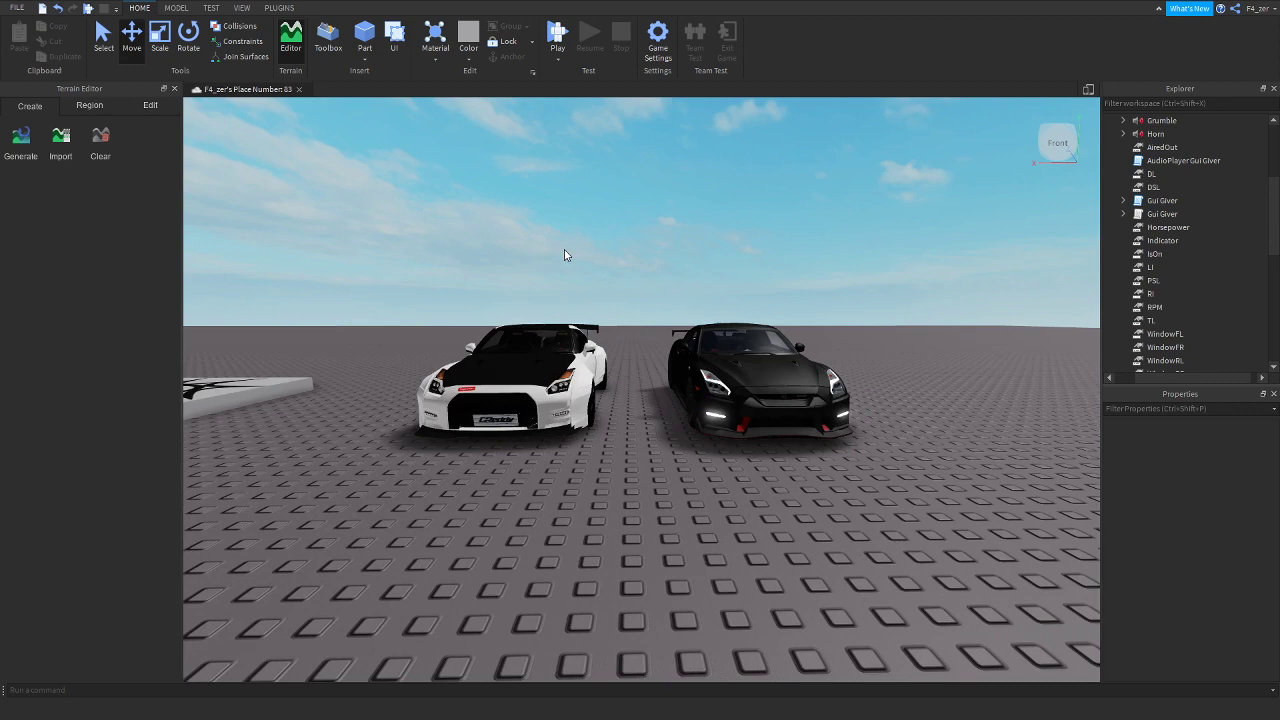
{"action": "key", "text": "w"}
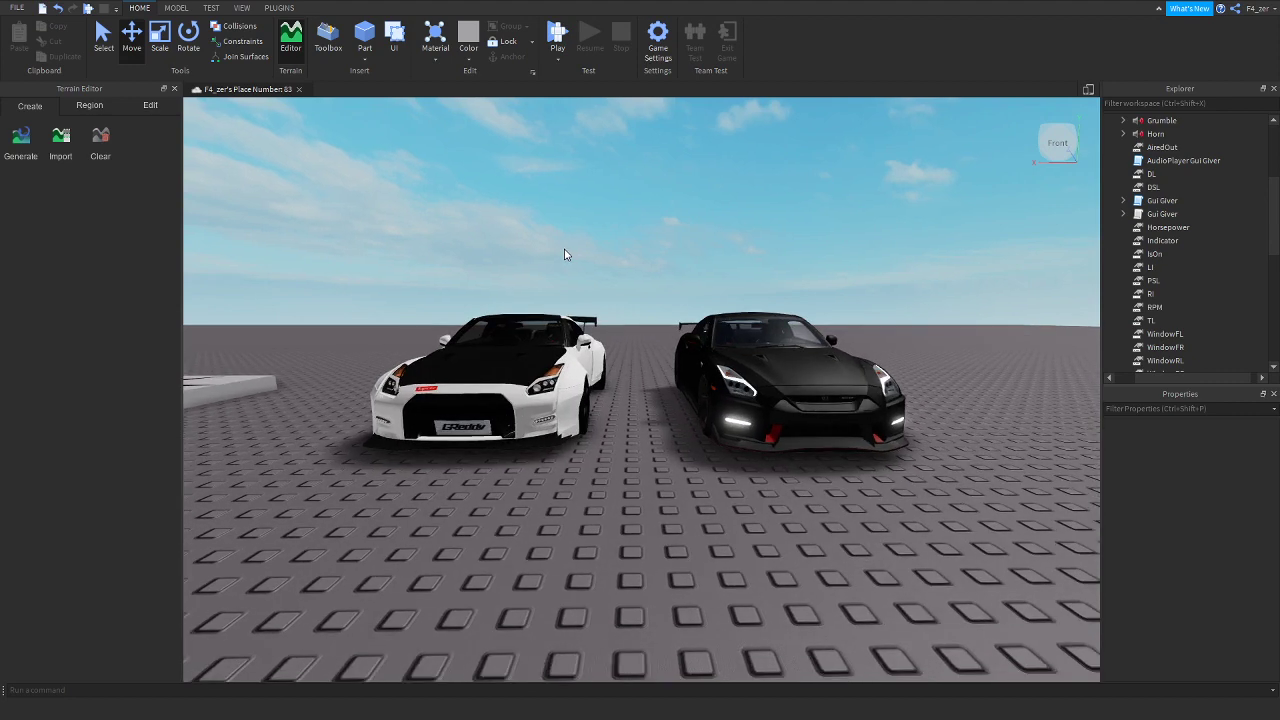